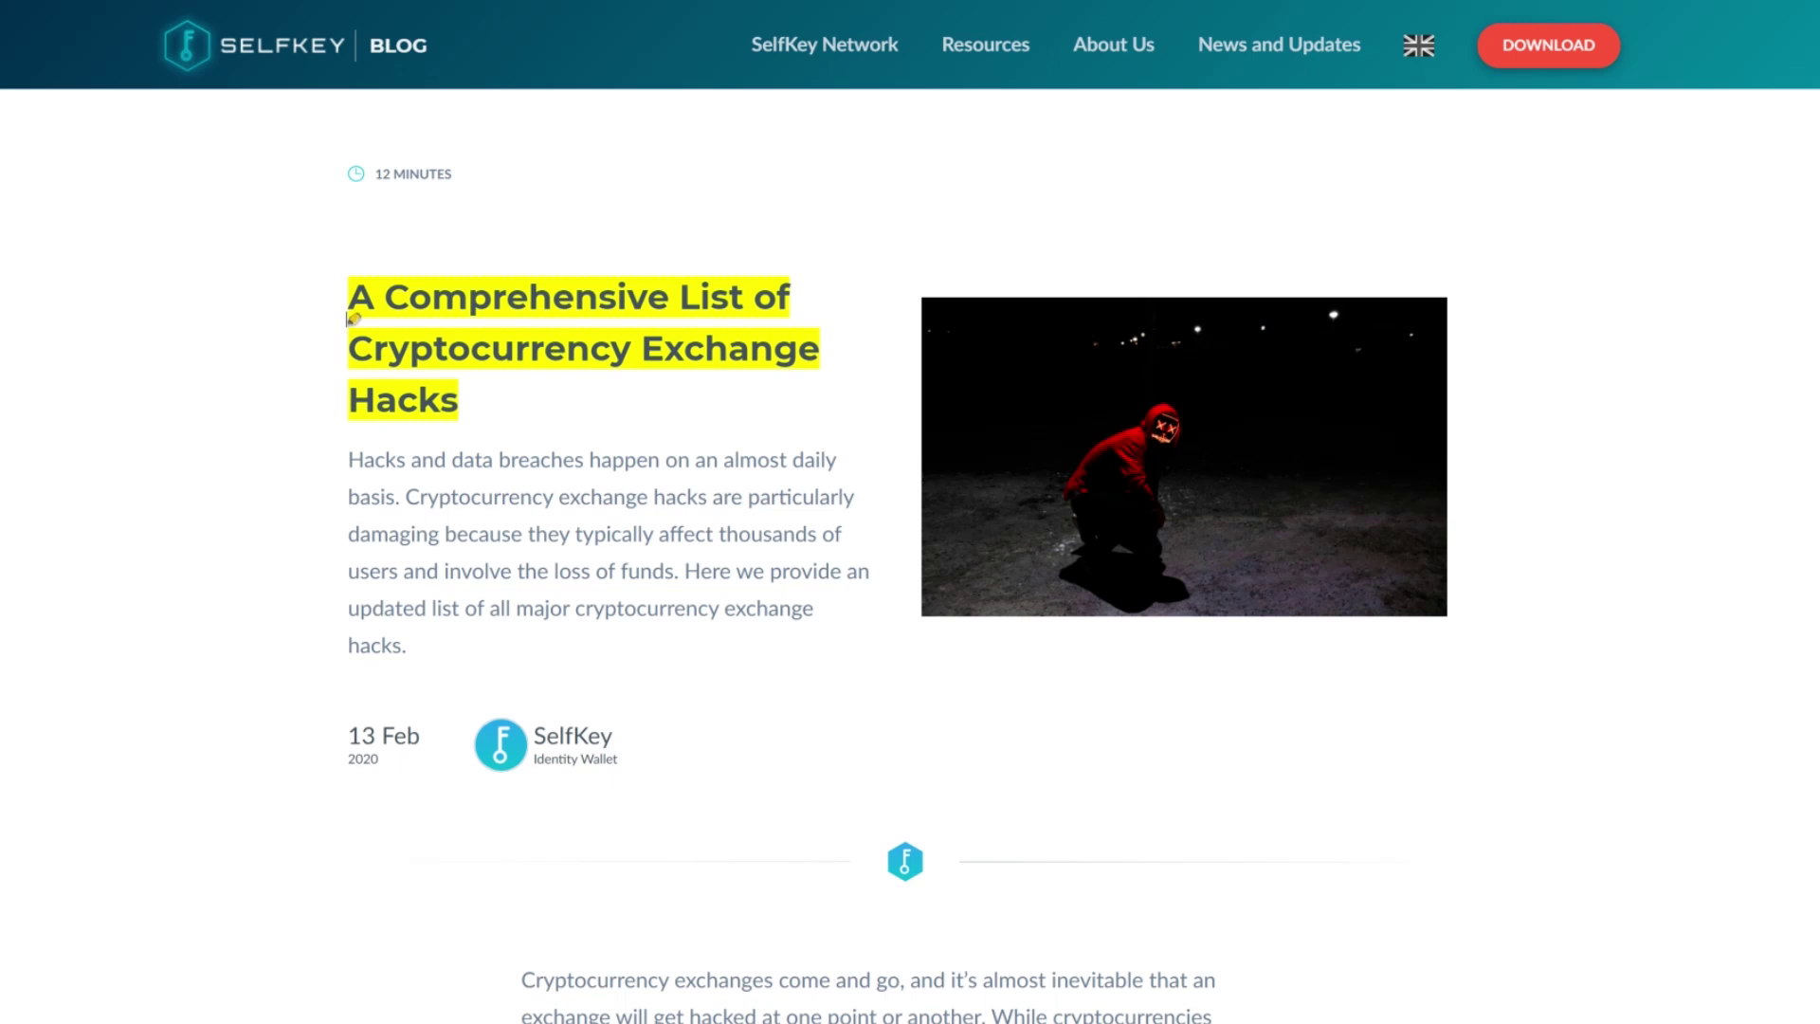
Scroll down through the BlueWallet Features page in Brave
{"action": "scroll", "coordinate": [788, 569], "scroll_direction": "down", "scroll_amount": 20}
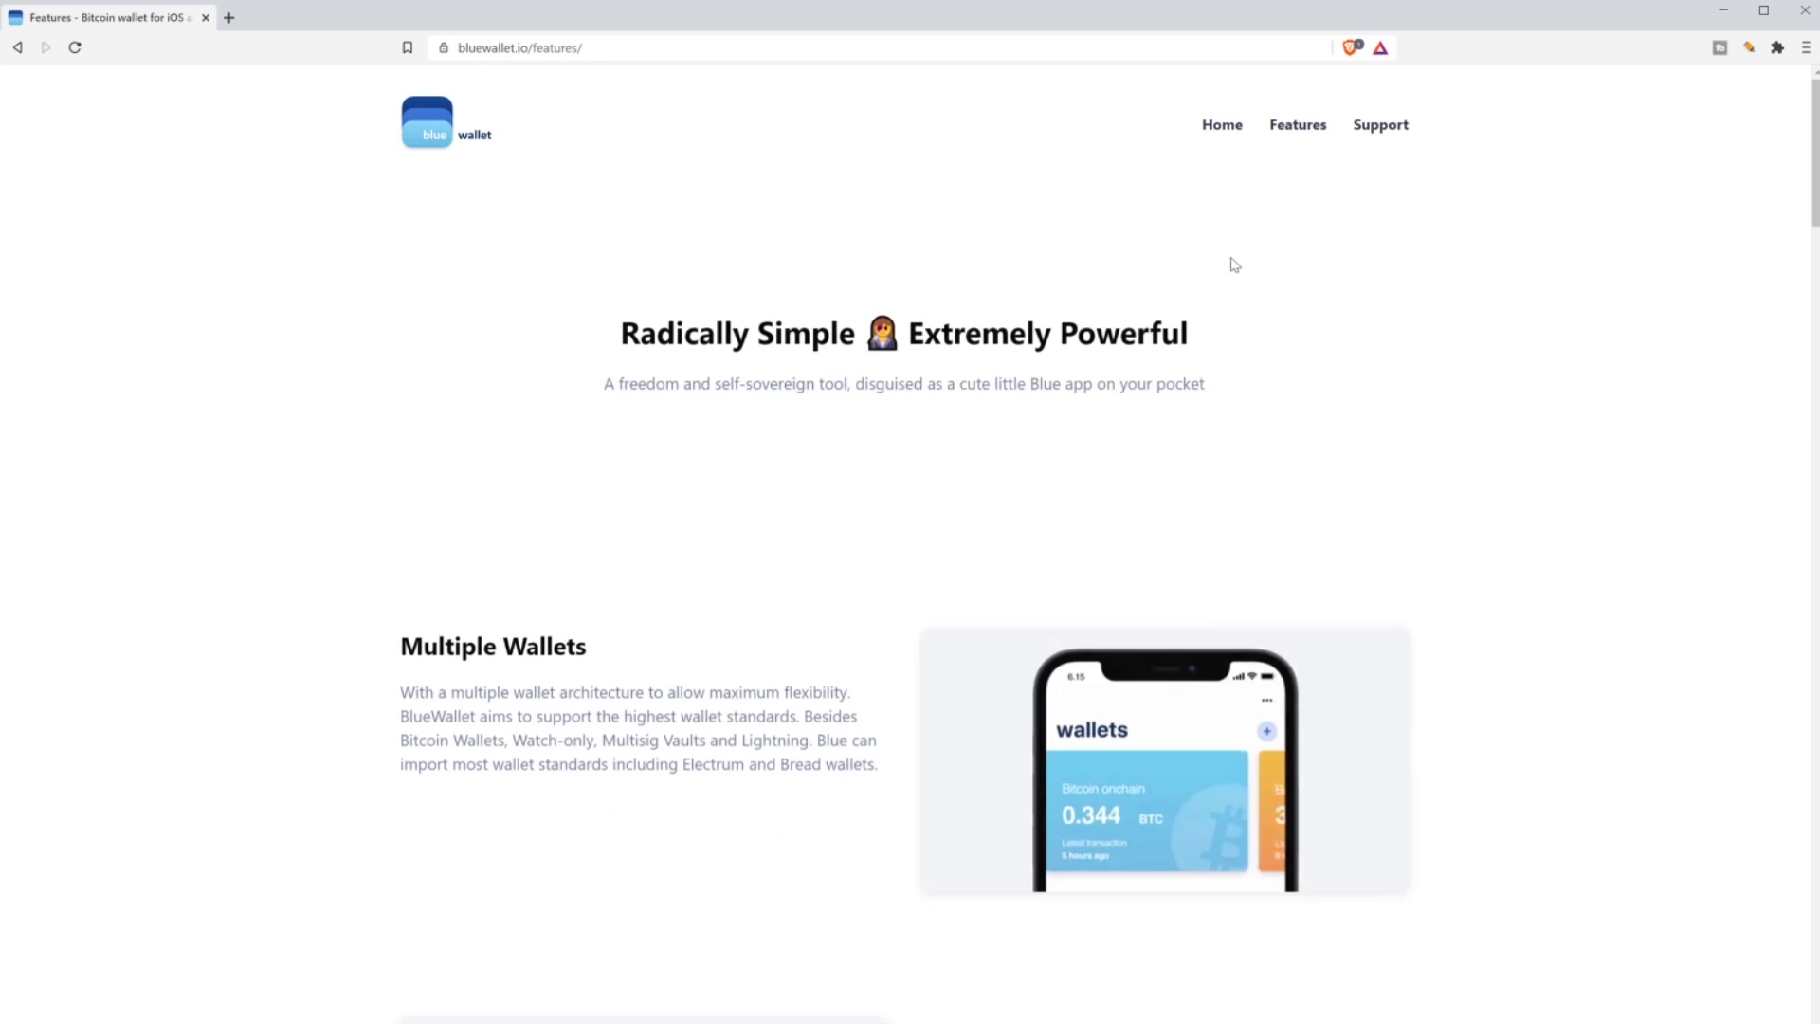
{"action": "scroll", "coordinate": [926, 588], "scroll_direction": "down", "scroll_amount": 3}
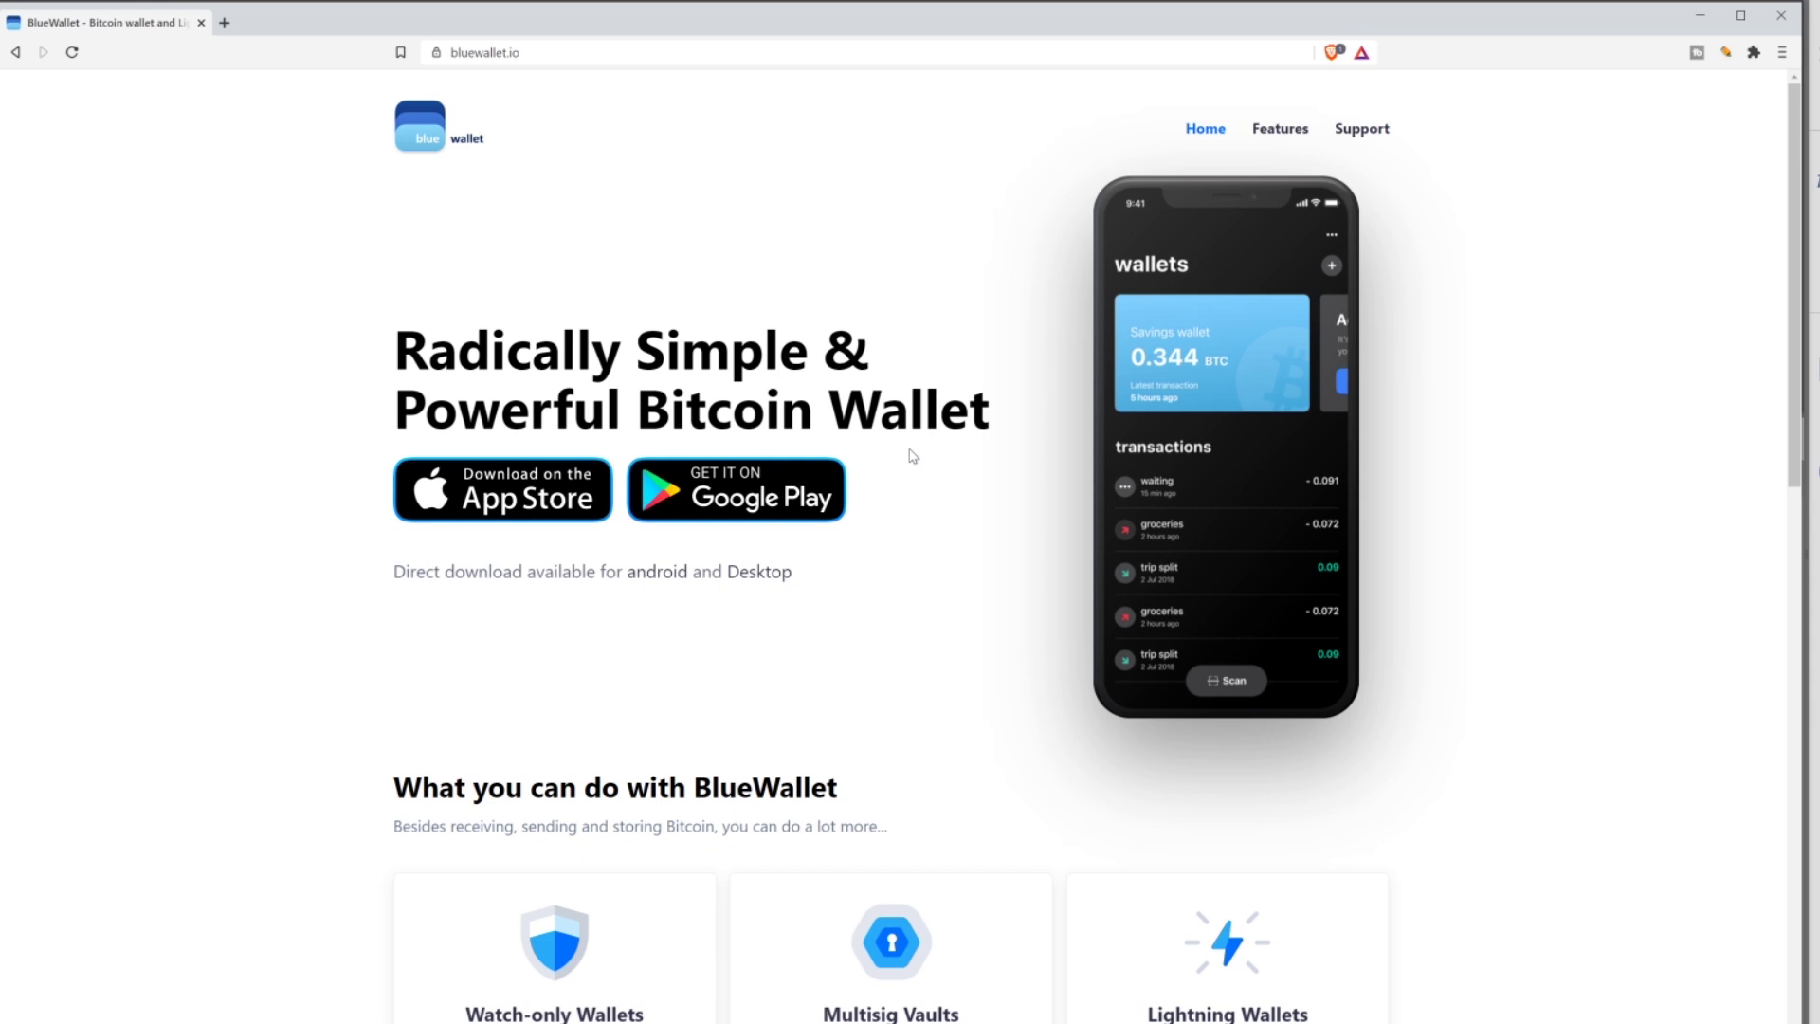
Open the View All features page from the Features menu and scroll down through it
{"action": "left_click", "coordinate": [1275, 132]}
{"action": "left_click", "coordinate": [1312, 218]}
{"action": "scroll", "coordinate": [918, 587], "scroll_direction": "down", "scroll_amount": 1}
{"action": "scroll", "coordinate": [918, 587], "scroll_direction": "down", "scroll_amount": 2}
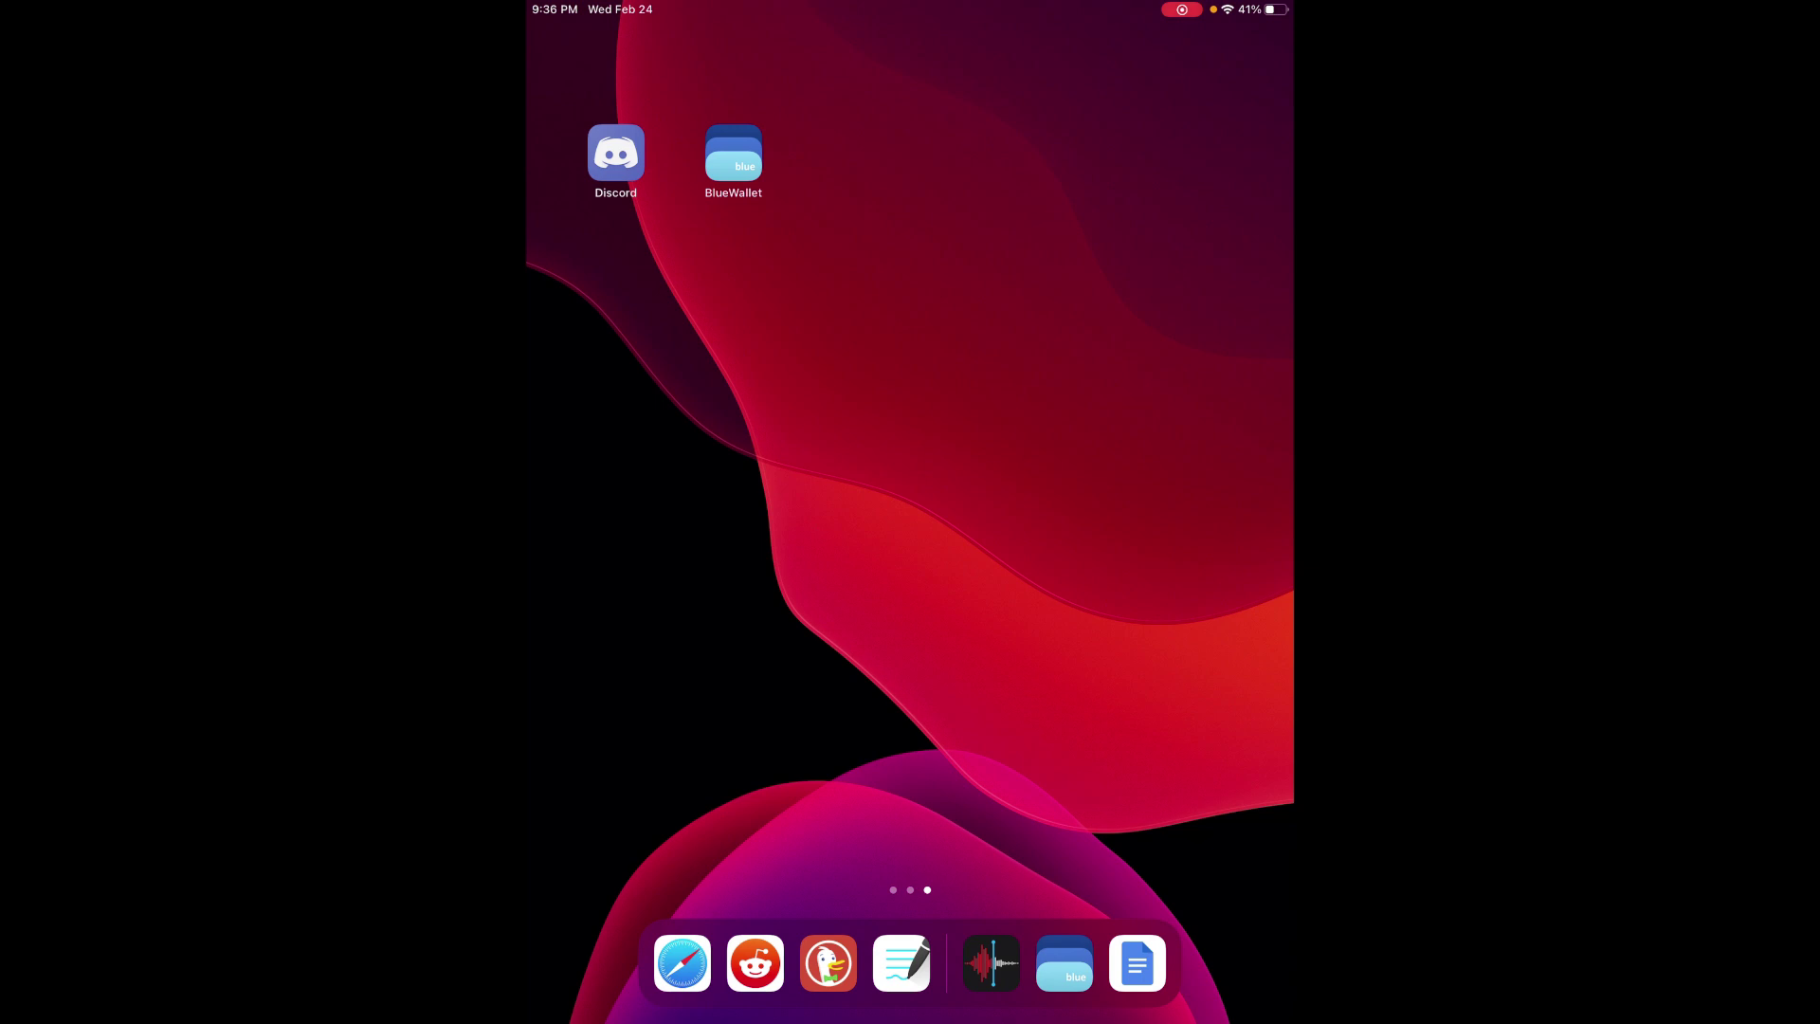
Launch BlueWallet on the iPad and start adding a wallet from the Add a wallet card
{"action": "left_click", "coordinate": [732, 152]}
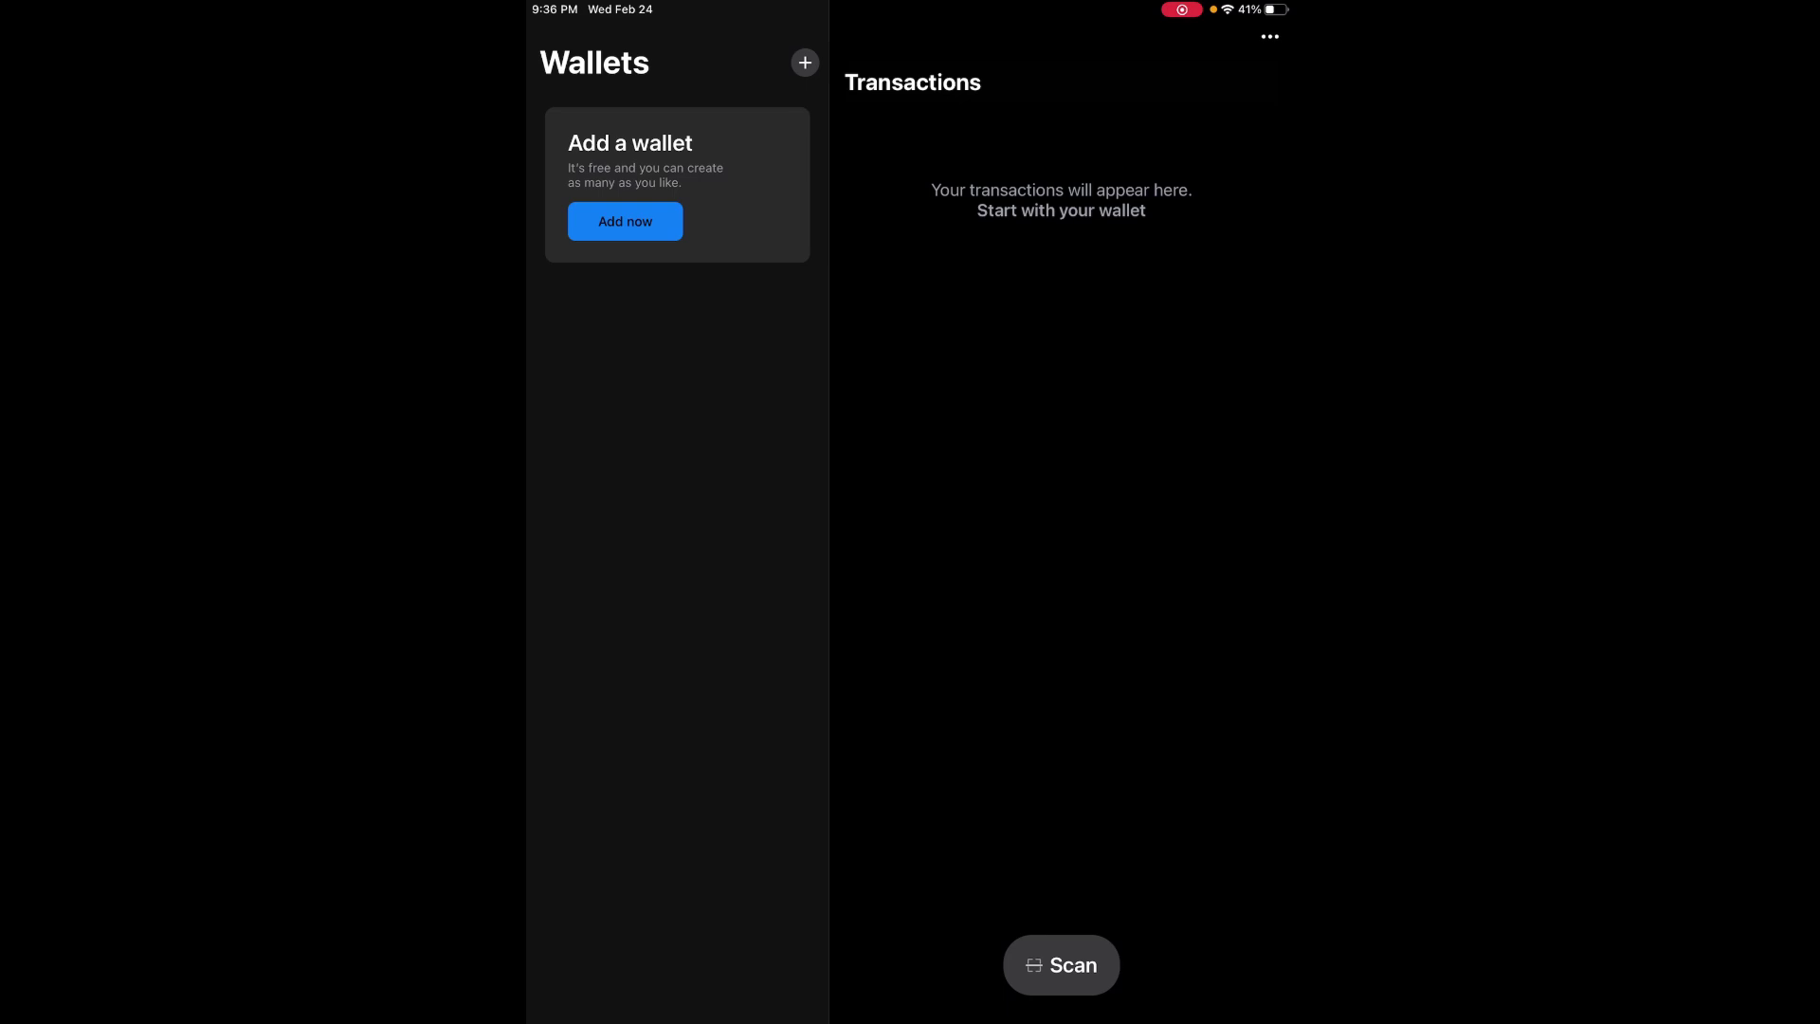
{"action": "left_click", "coordinate": [624, 221]}
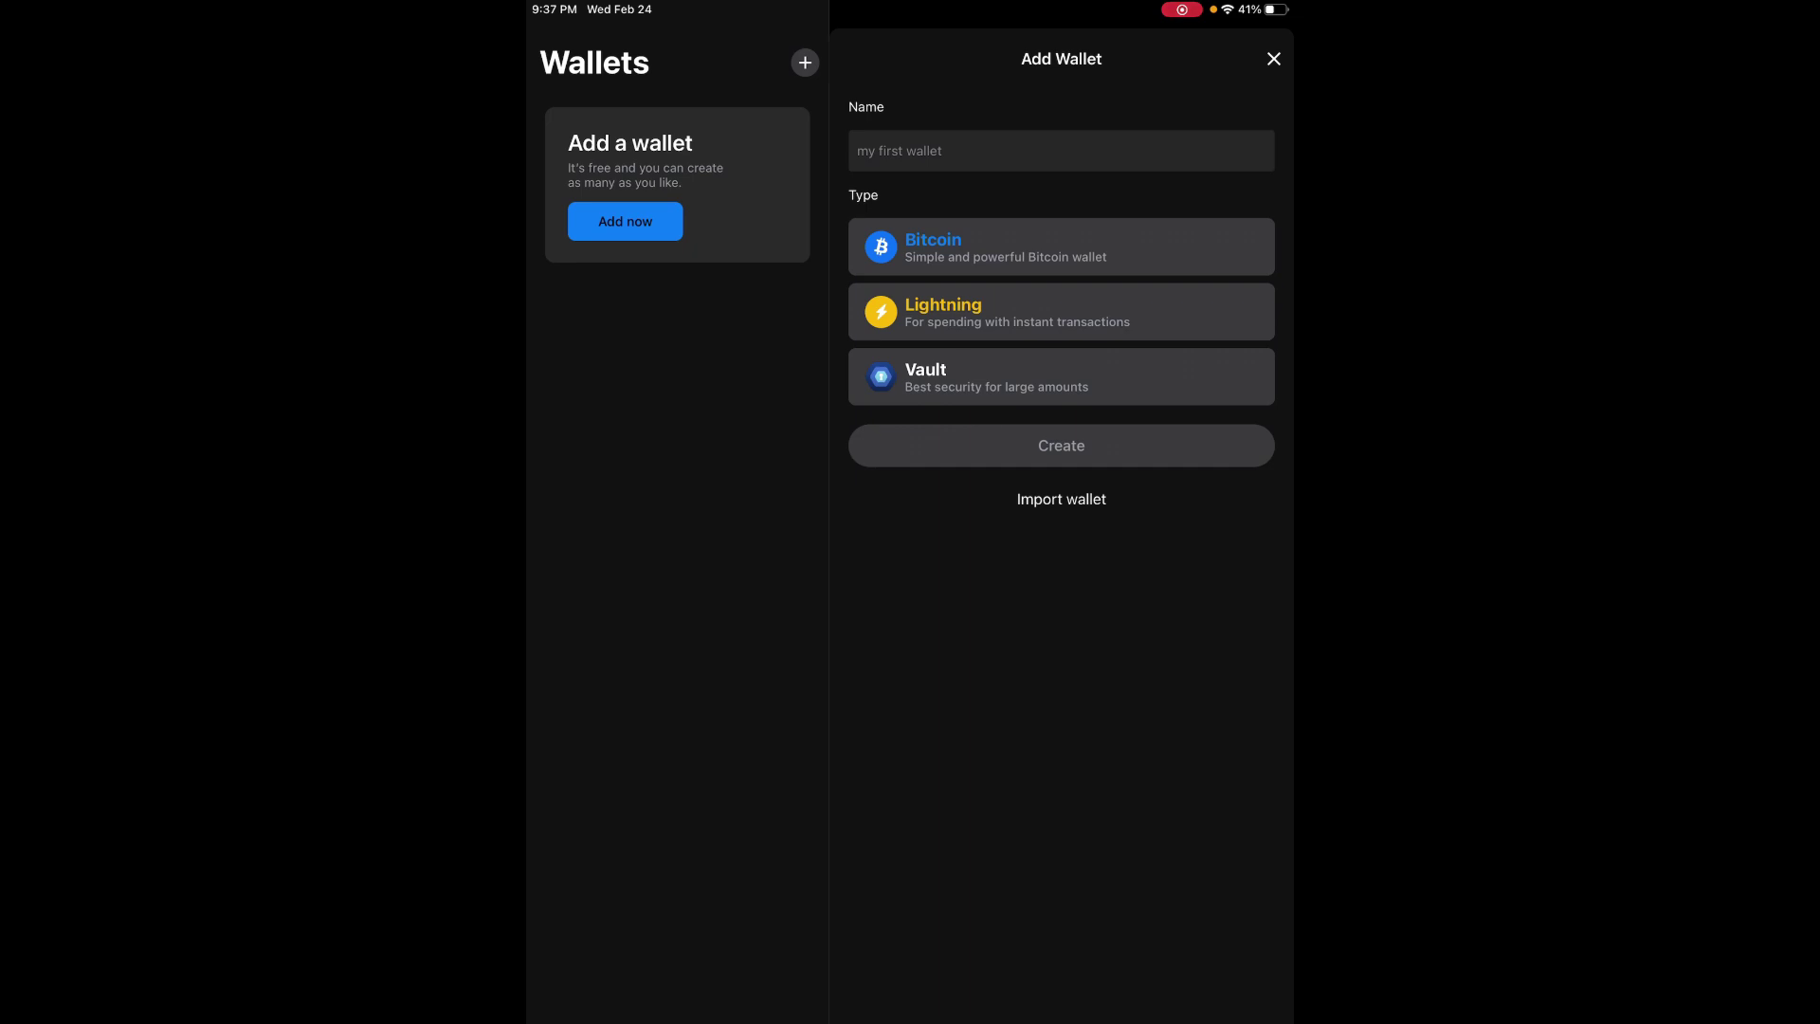
Create a new Bitcoin-type wallet to reveal its 12-word backup phrase
{"action": "left_click", "coordinate": [1060, 247]}
{"action": "left_click", "coordinate": [1061, 445]}
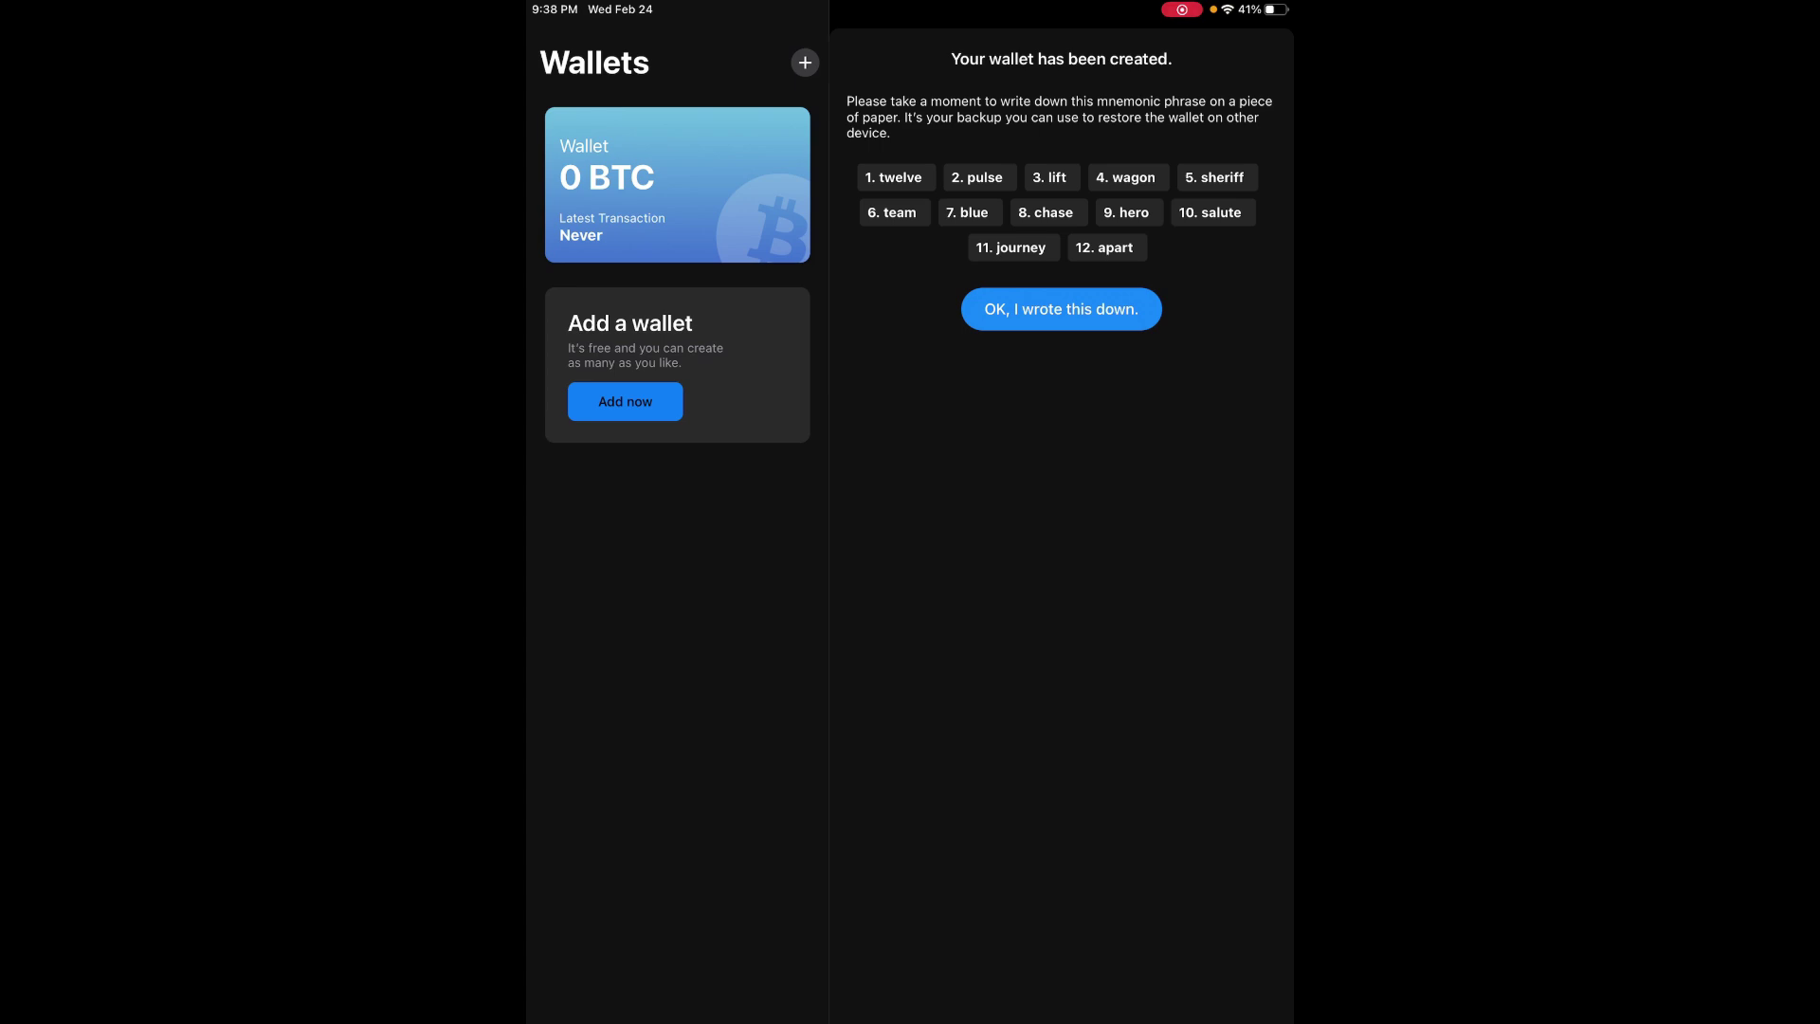
Confirm the backup phrase was written down and open the new $0.00 wallet
{"action": "left_click", "coordinate": [1061, 309]}
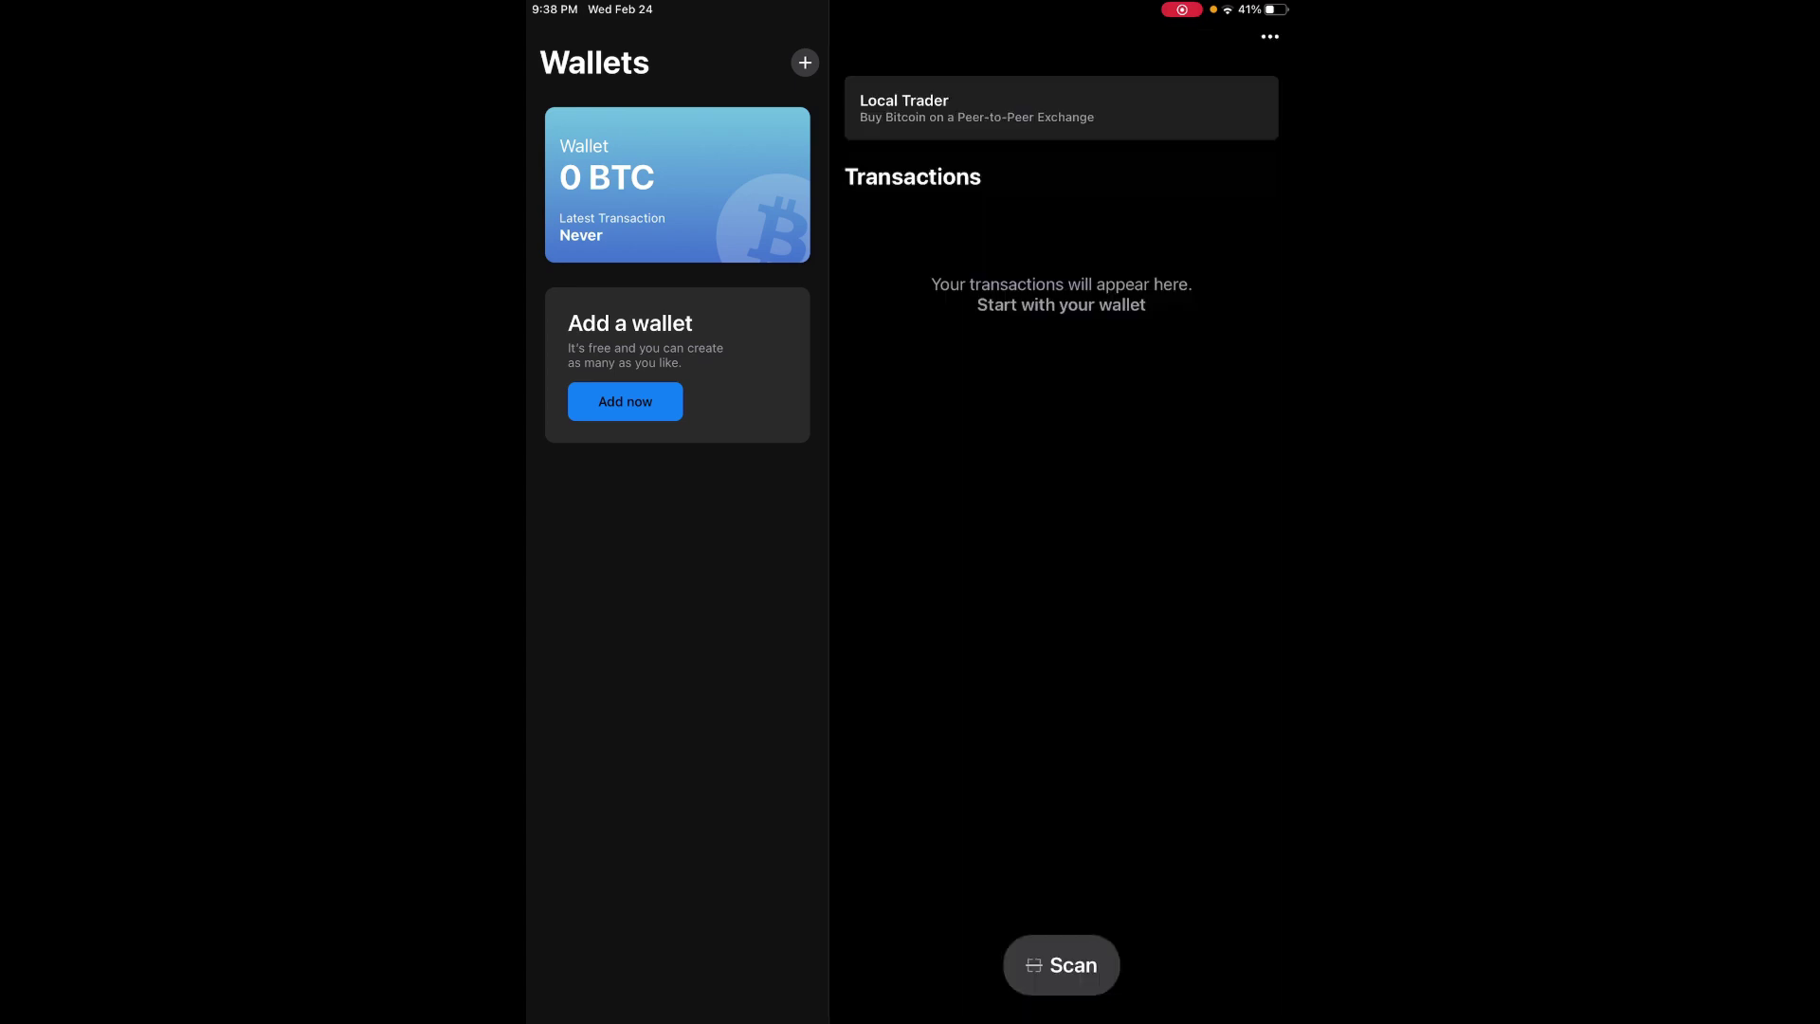
{"action": "left_click", "coordinate": [677, 185]}
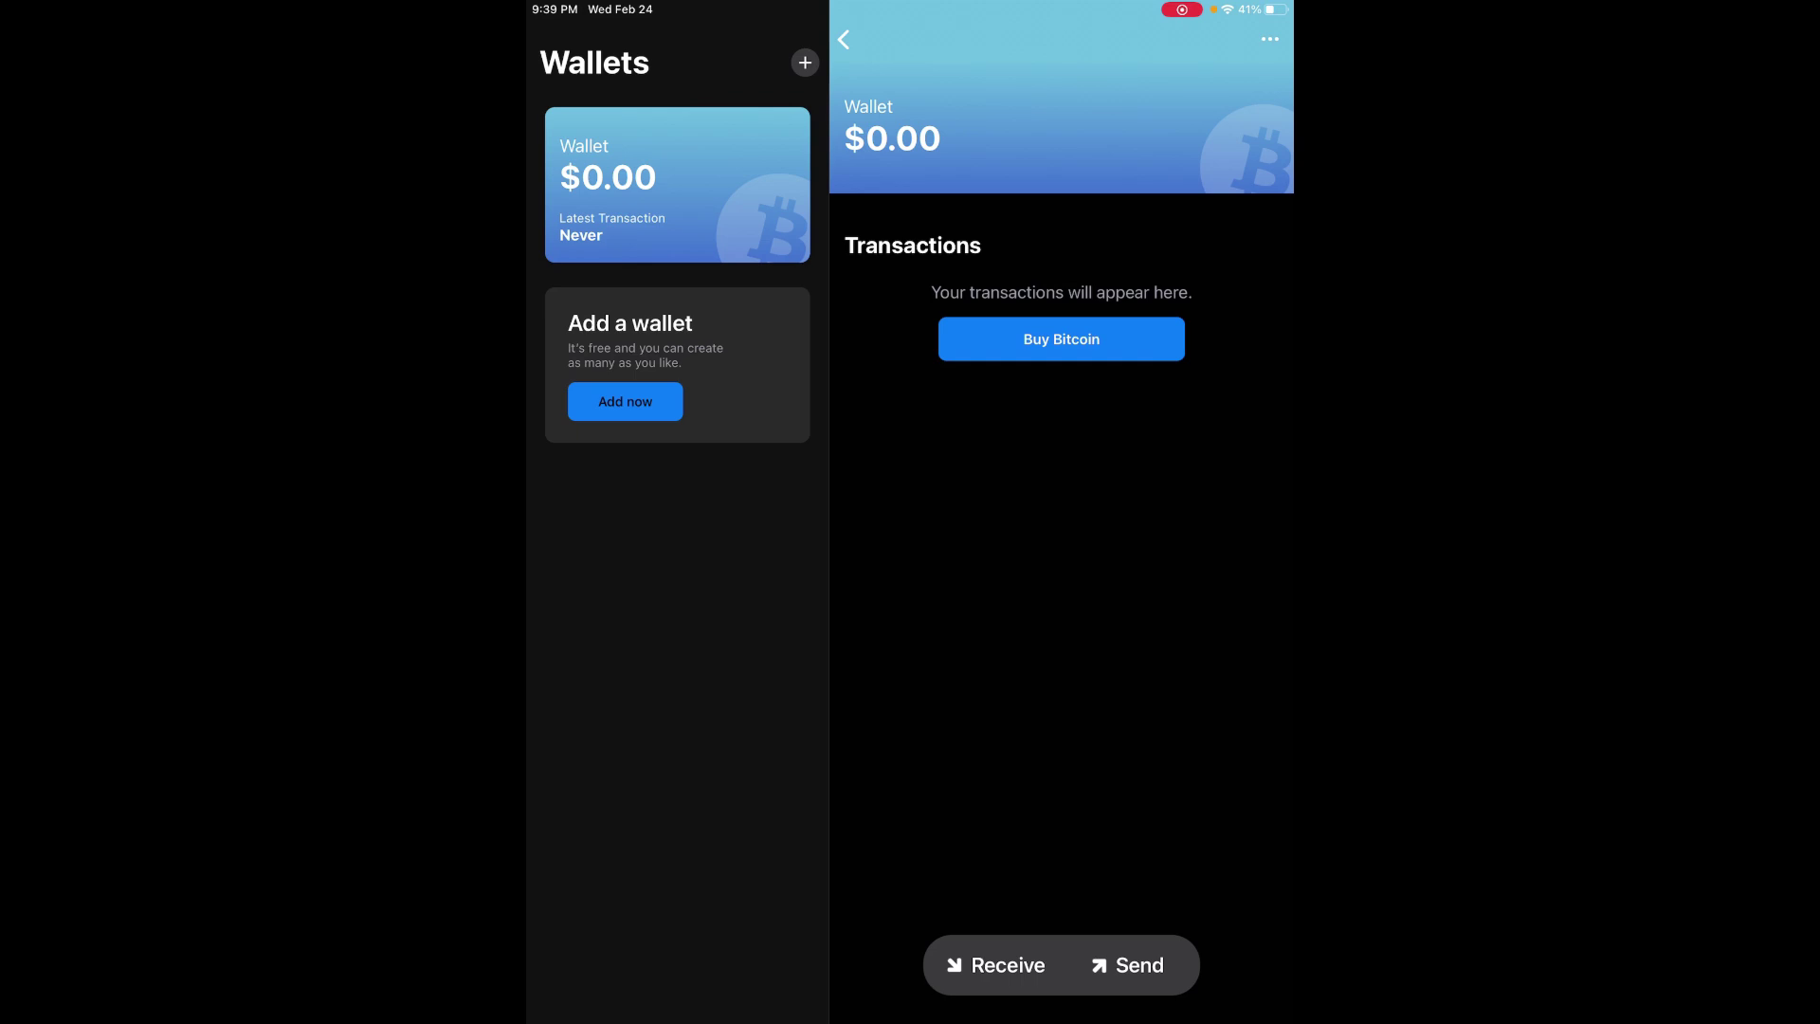
Show the wallet's receive QR code and copy its receiving address
{"action": "left_click", "coordinate": [995, 965]}
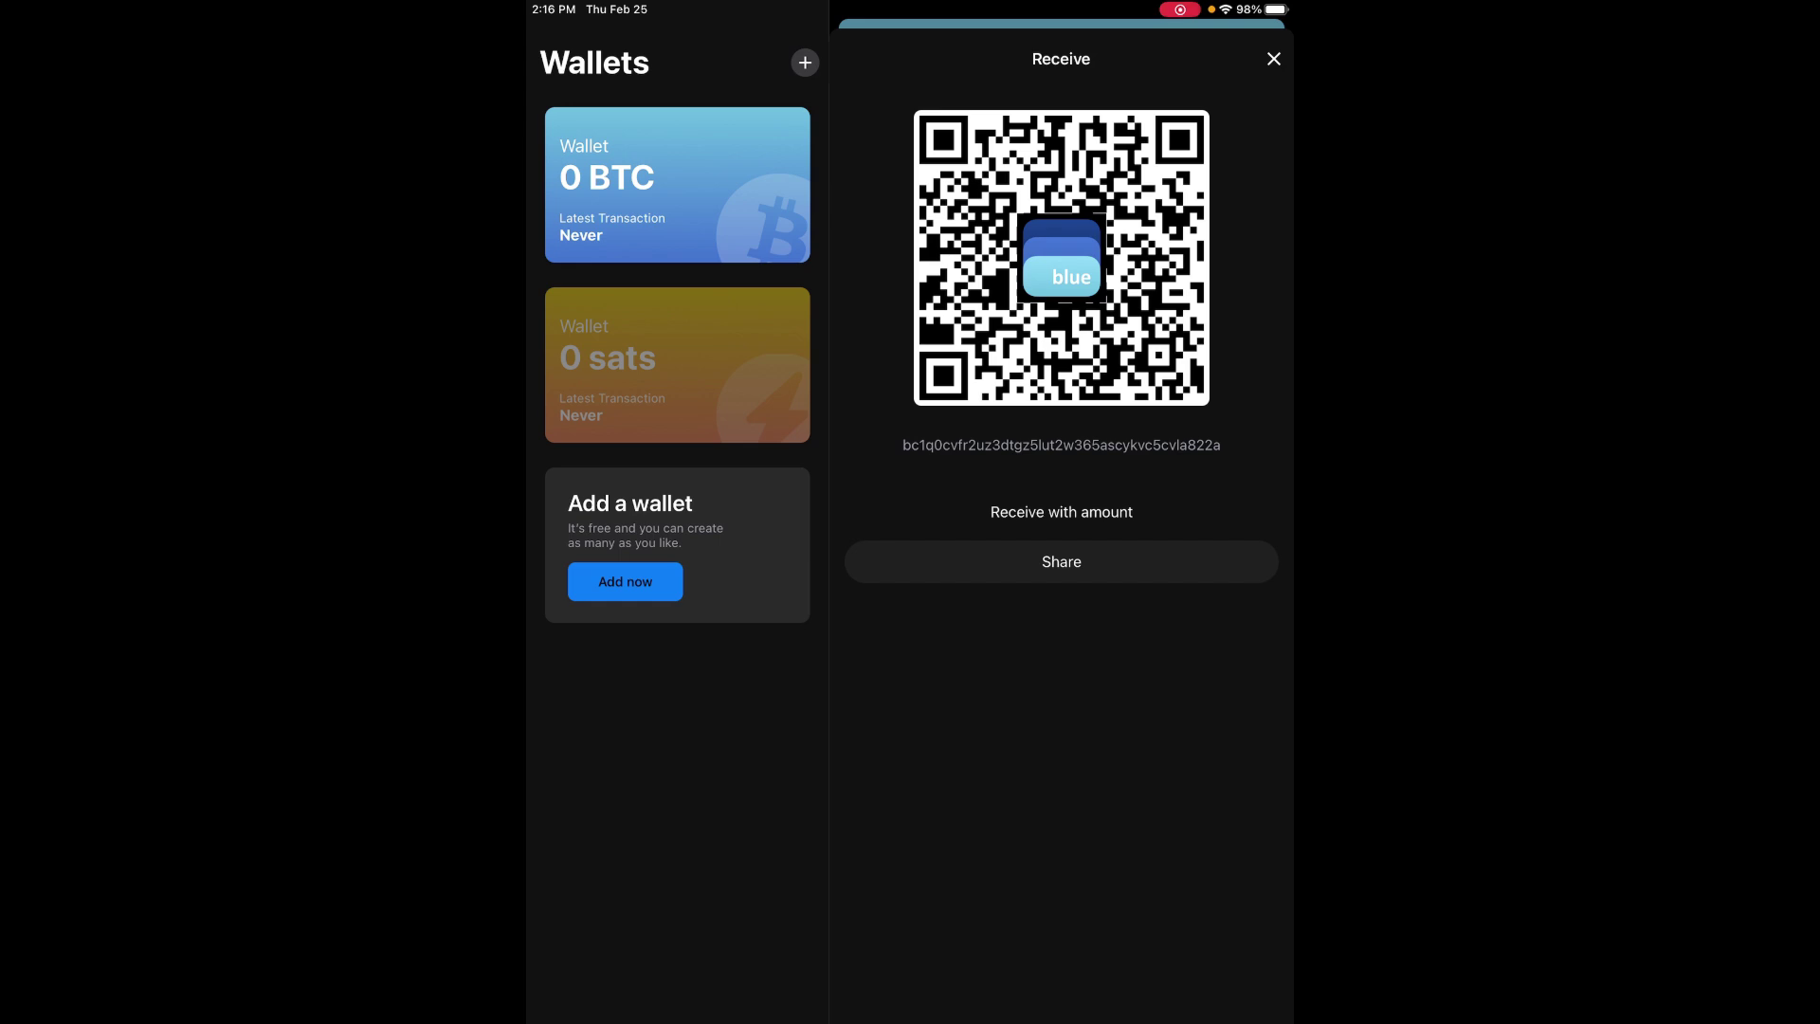
{"action": "left_click", "coordinate": [1061, 445]}
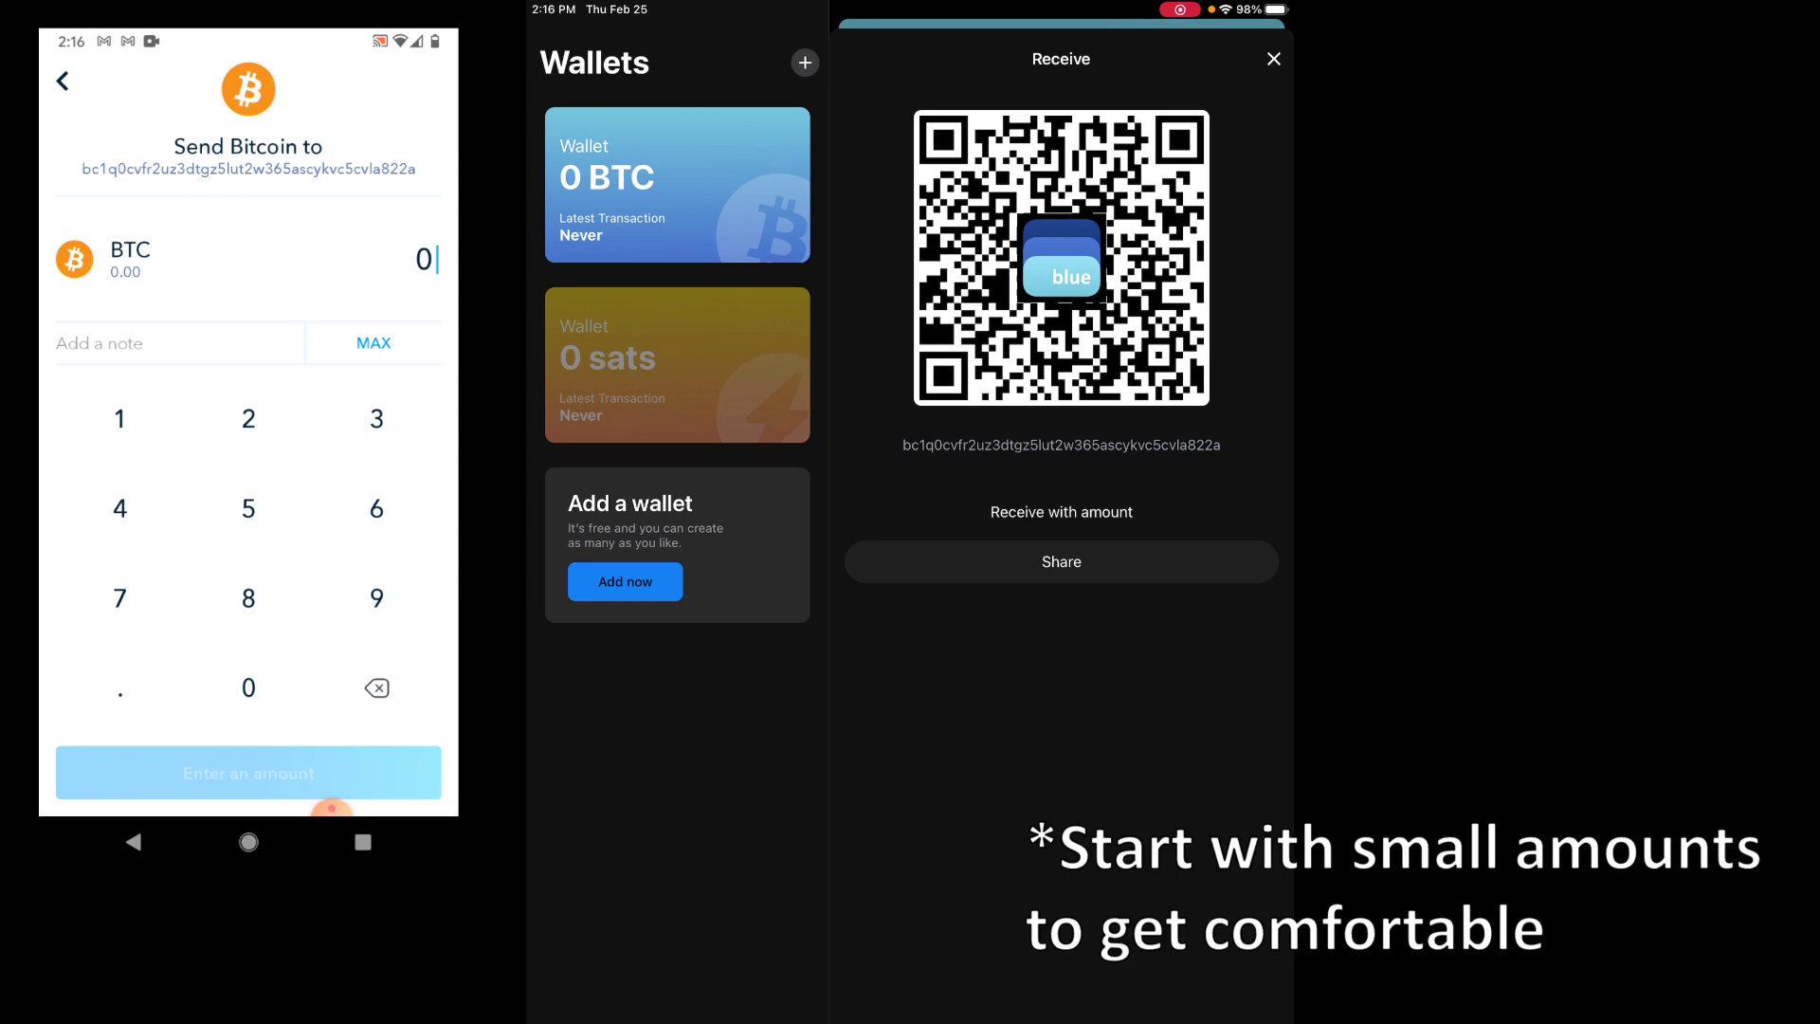
Enter .055 as the phone's send amount, then clear it back to 0
{"action": "type", "text": ".055"}
{"action": "key", "text": "BackSpace"}
{"action": "key", "text": "BackSpace"}
{"action": "key", "text": "BackSpace"}
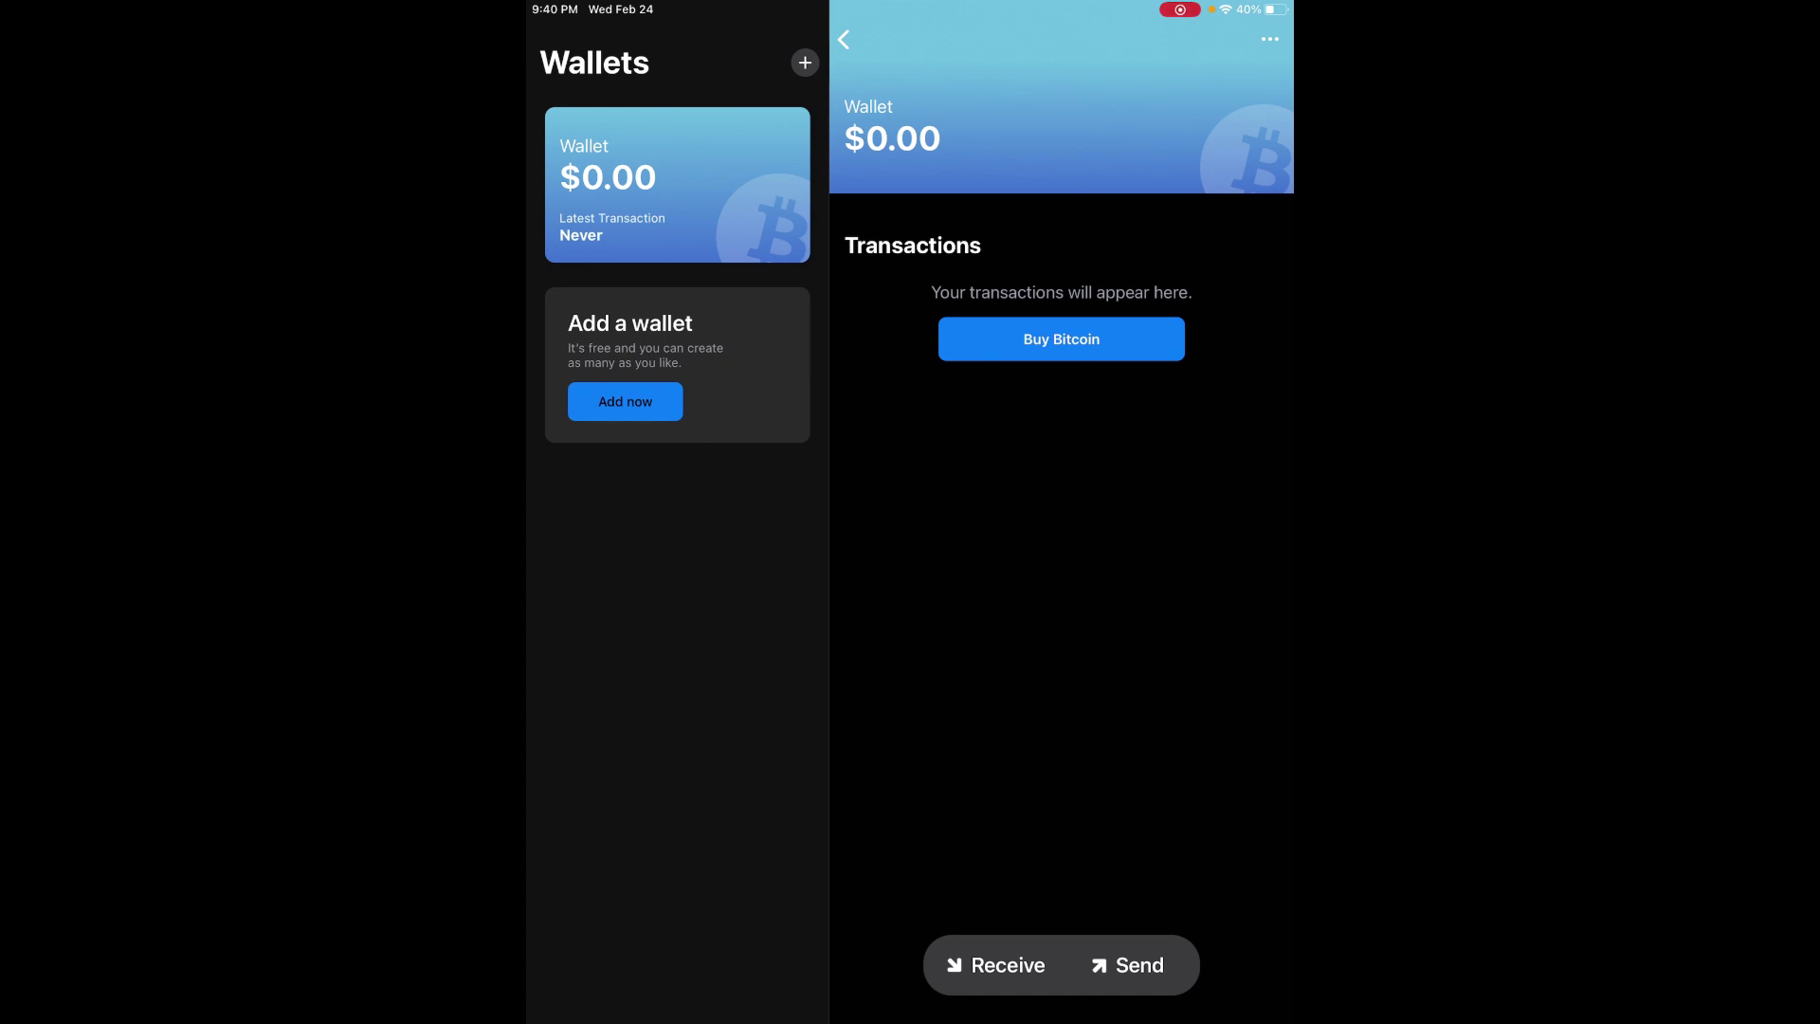
Open the Send form and try its recipient address and Note to Self fields
{"action": "left_click", "coordinate": [1127, 965]}
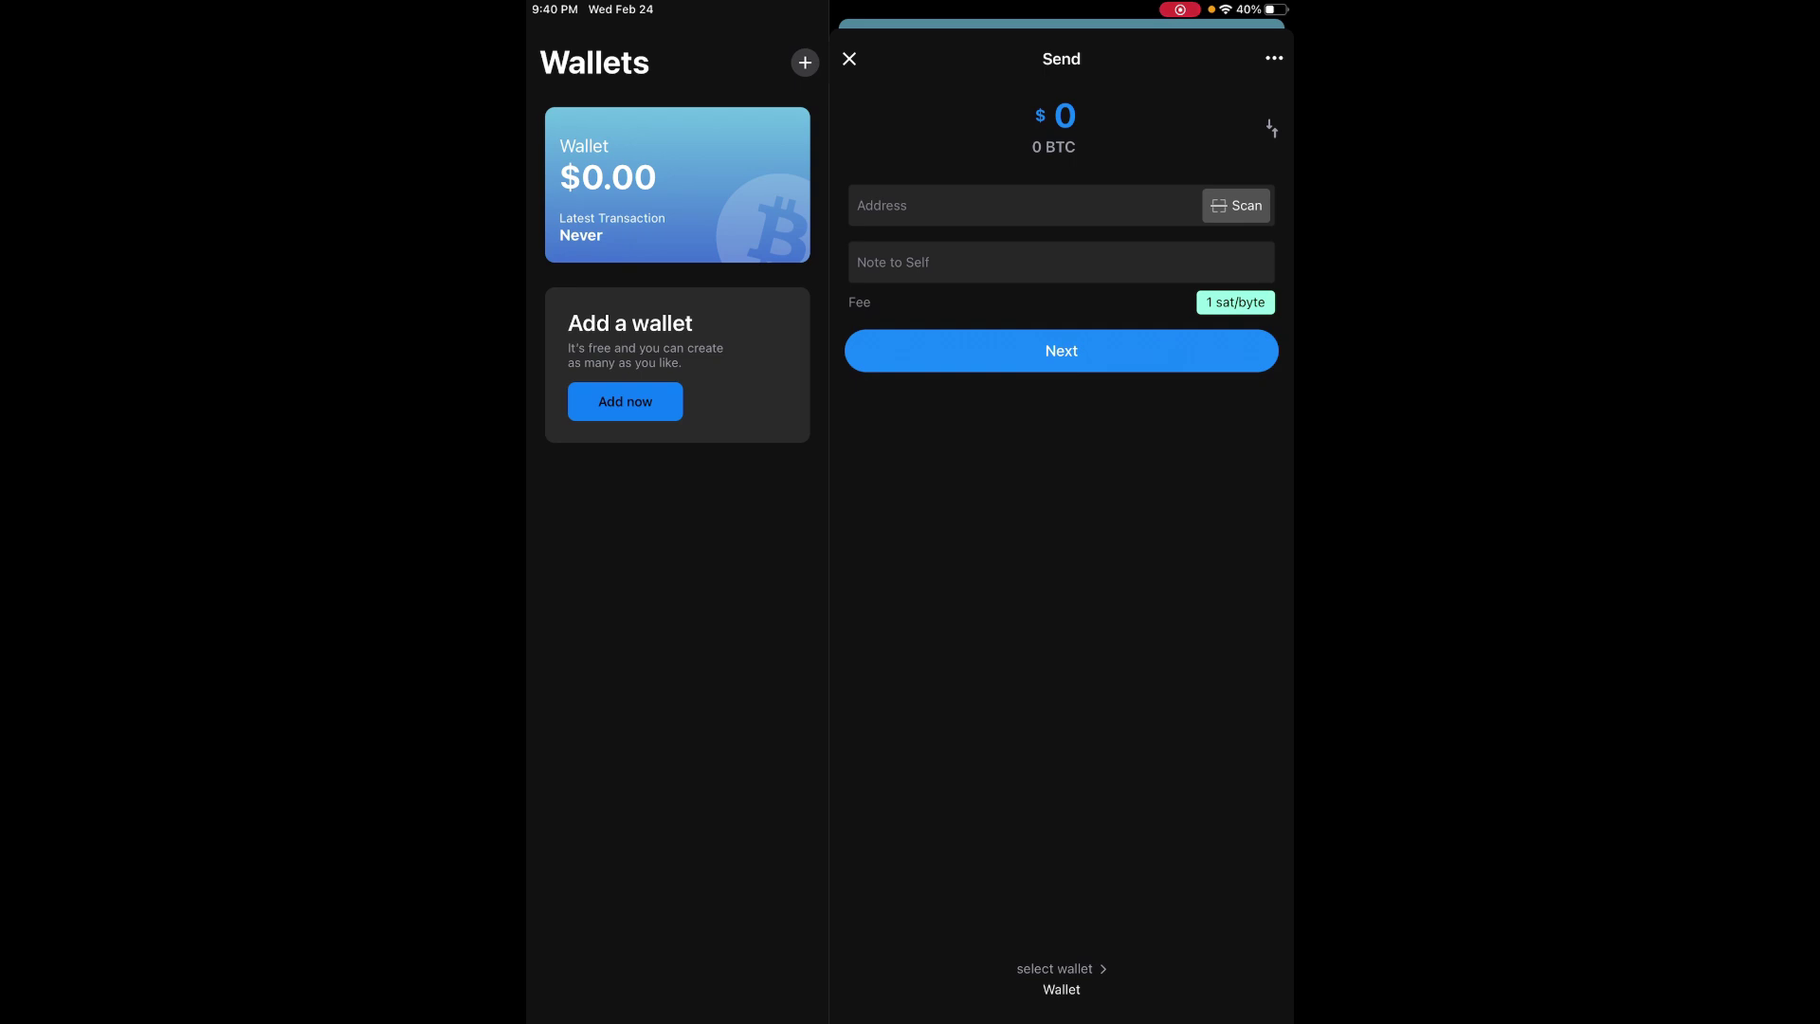
{"action": "left_click", "coordinate": [1154, 199]}
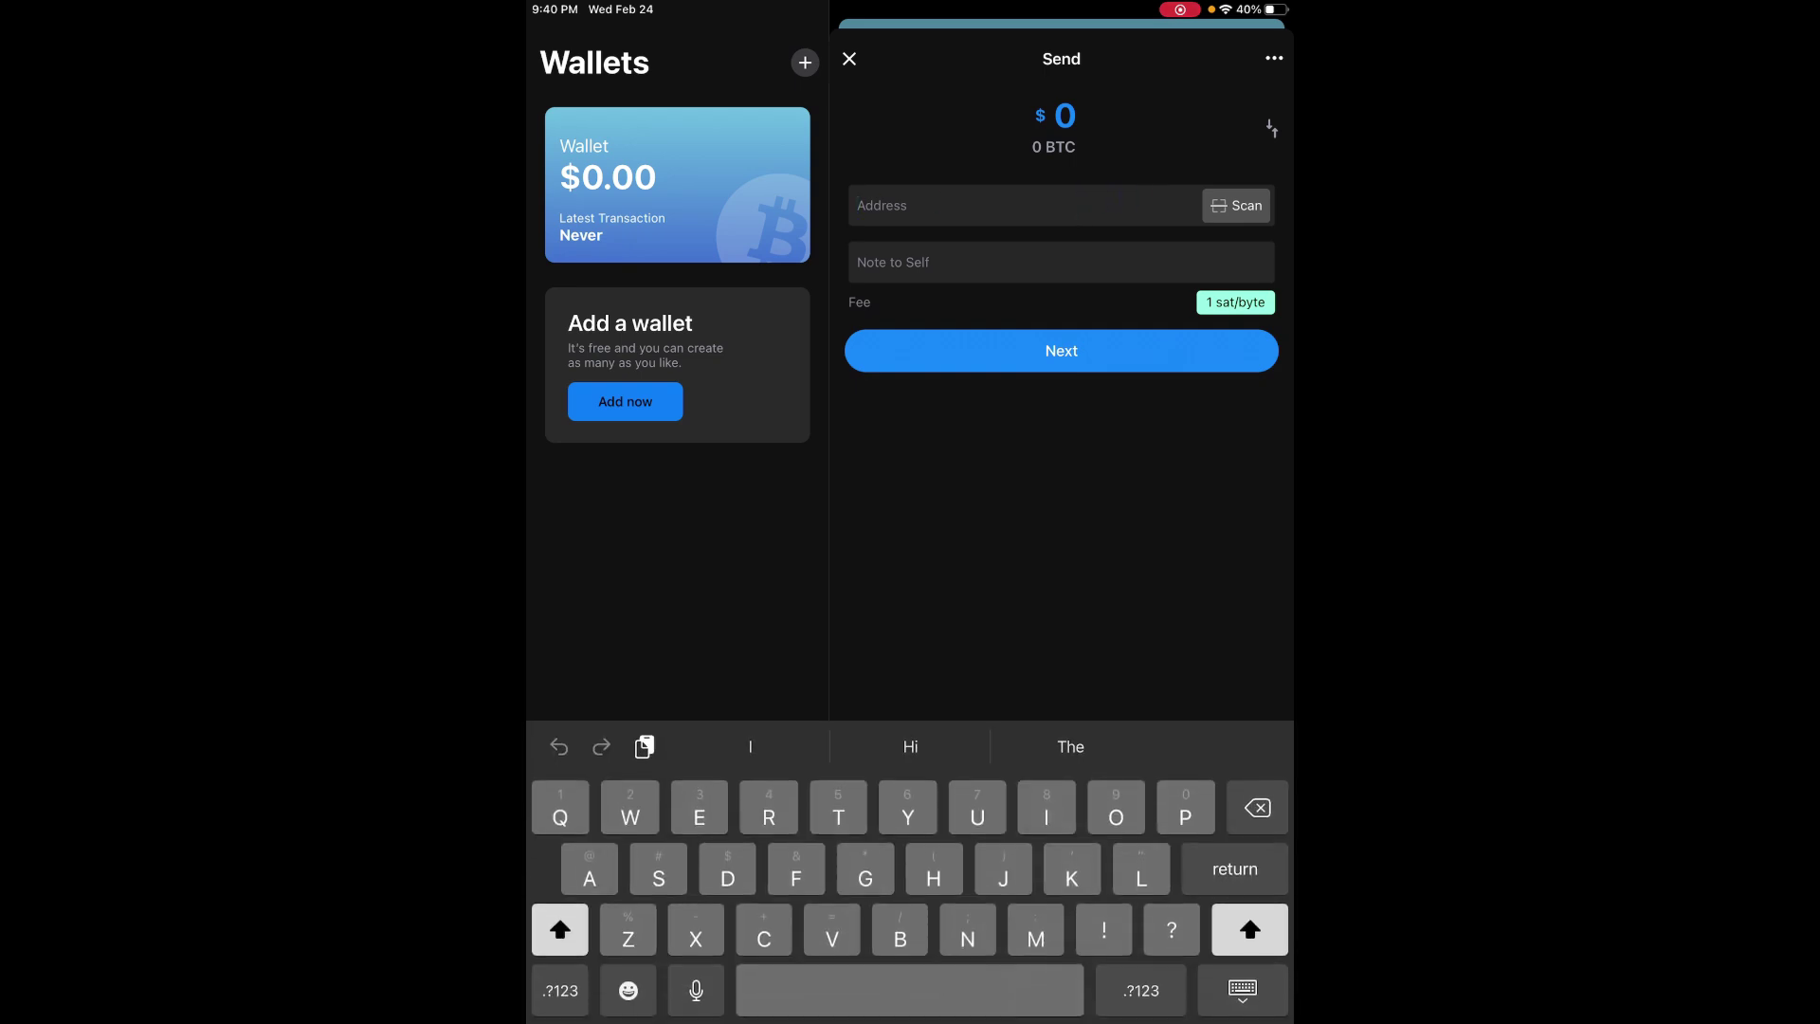
{"action": "left_click", "coordinate": [858, 262]}
{"action": "left_click", "coordinate": [1247, 699]}
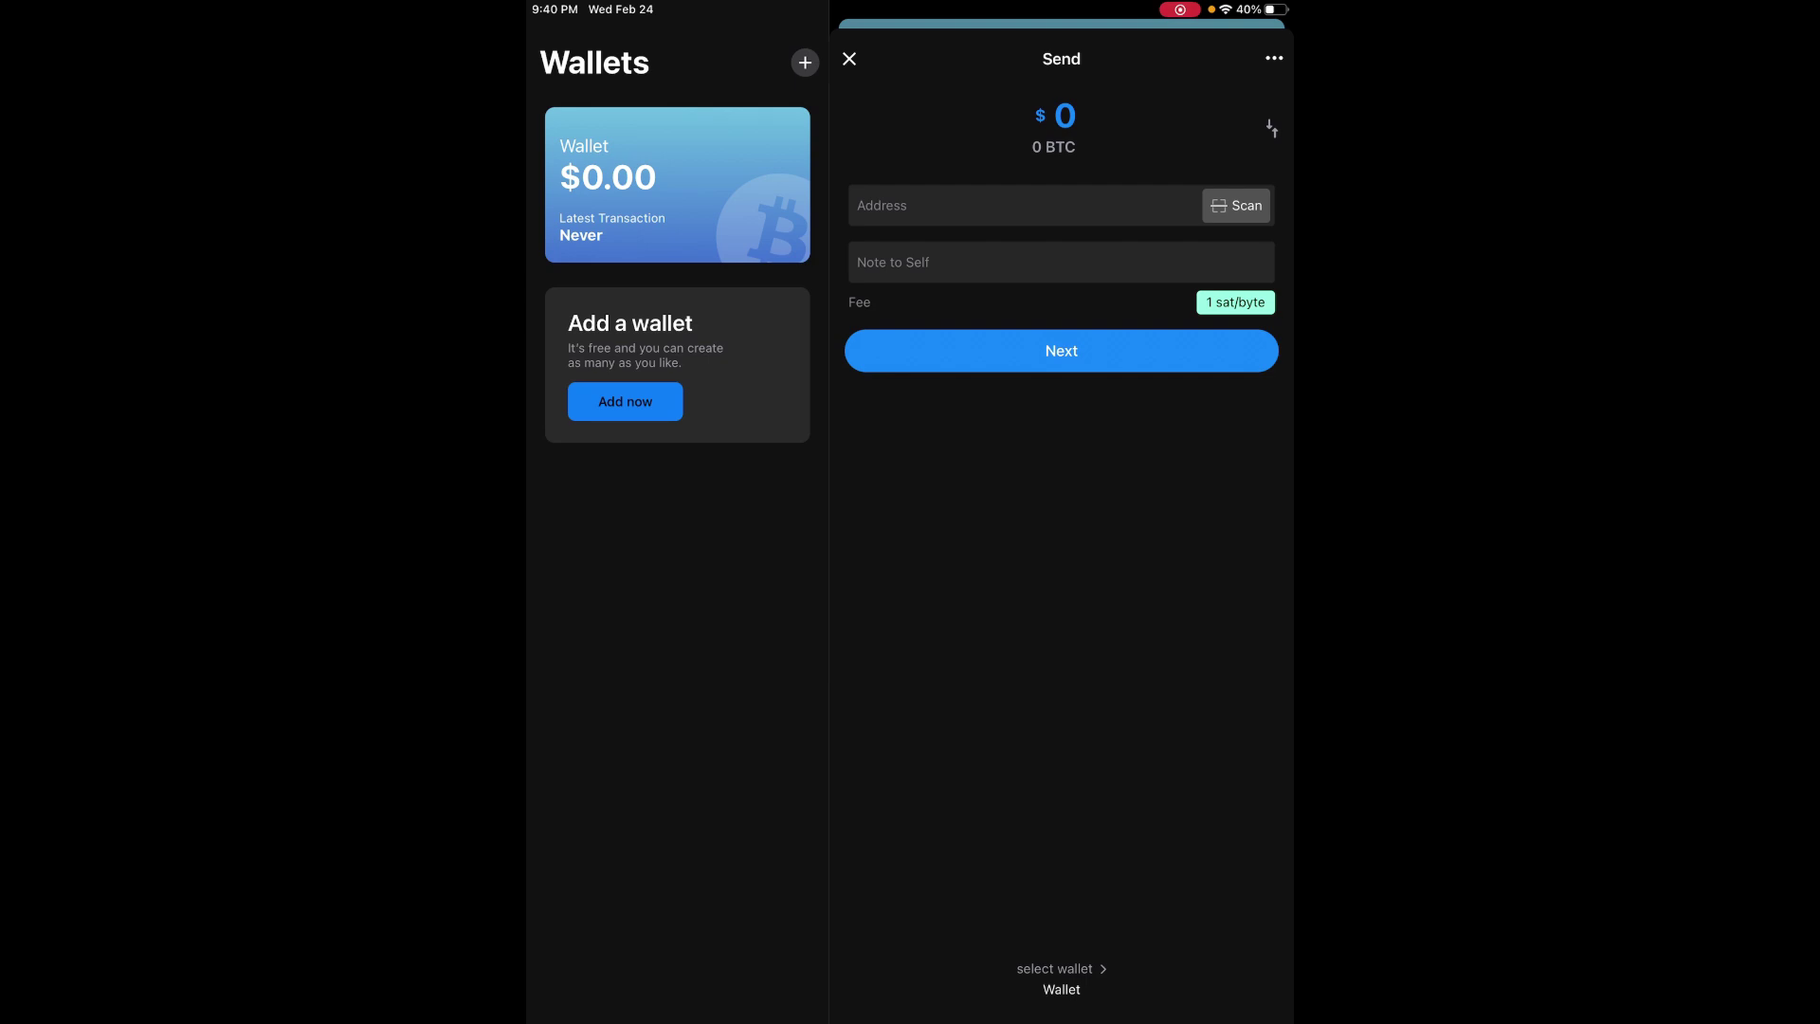
Review the network fee options and the Receive-with-amount screen, then begin adding another wallet
{"action": "left_click", "coordinate": [1235, 302]}
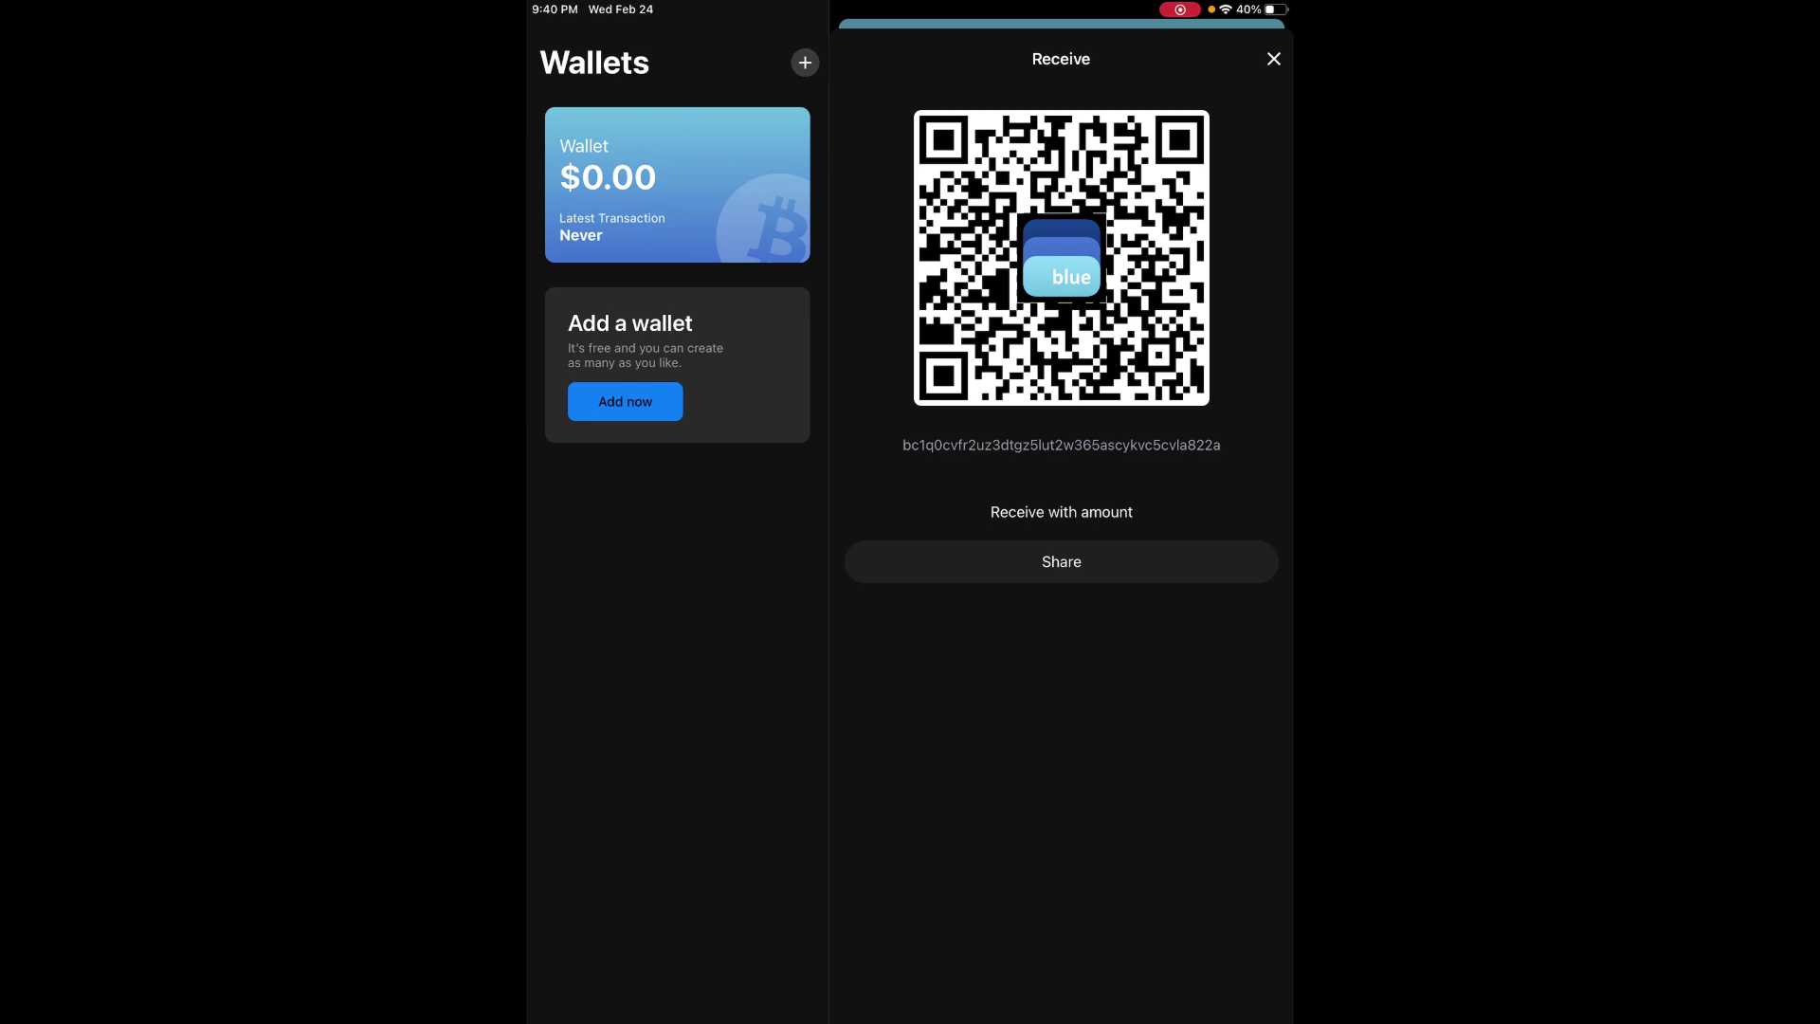
{"action": "left_click", "coordinate": [1062, 512]}
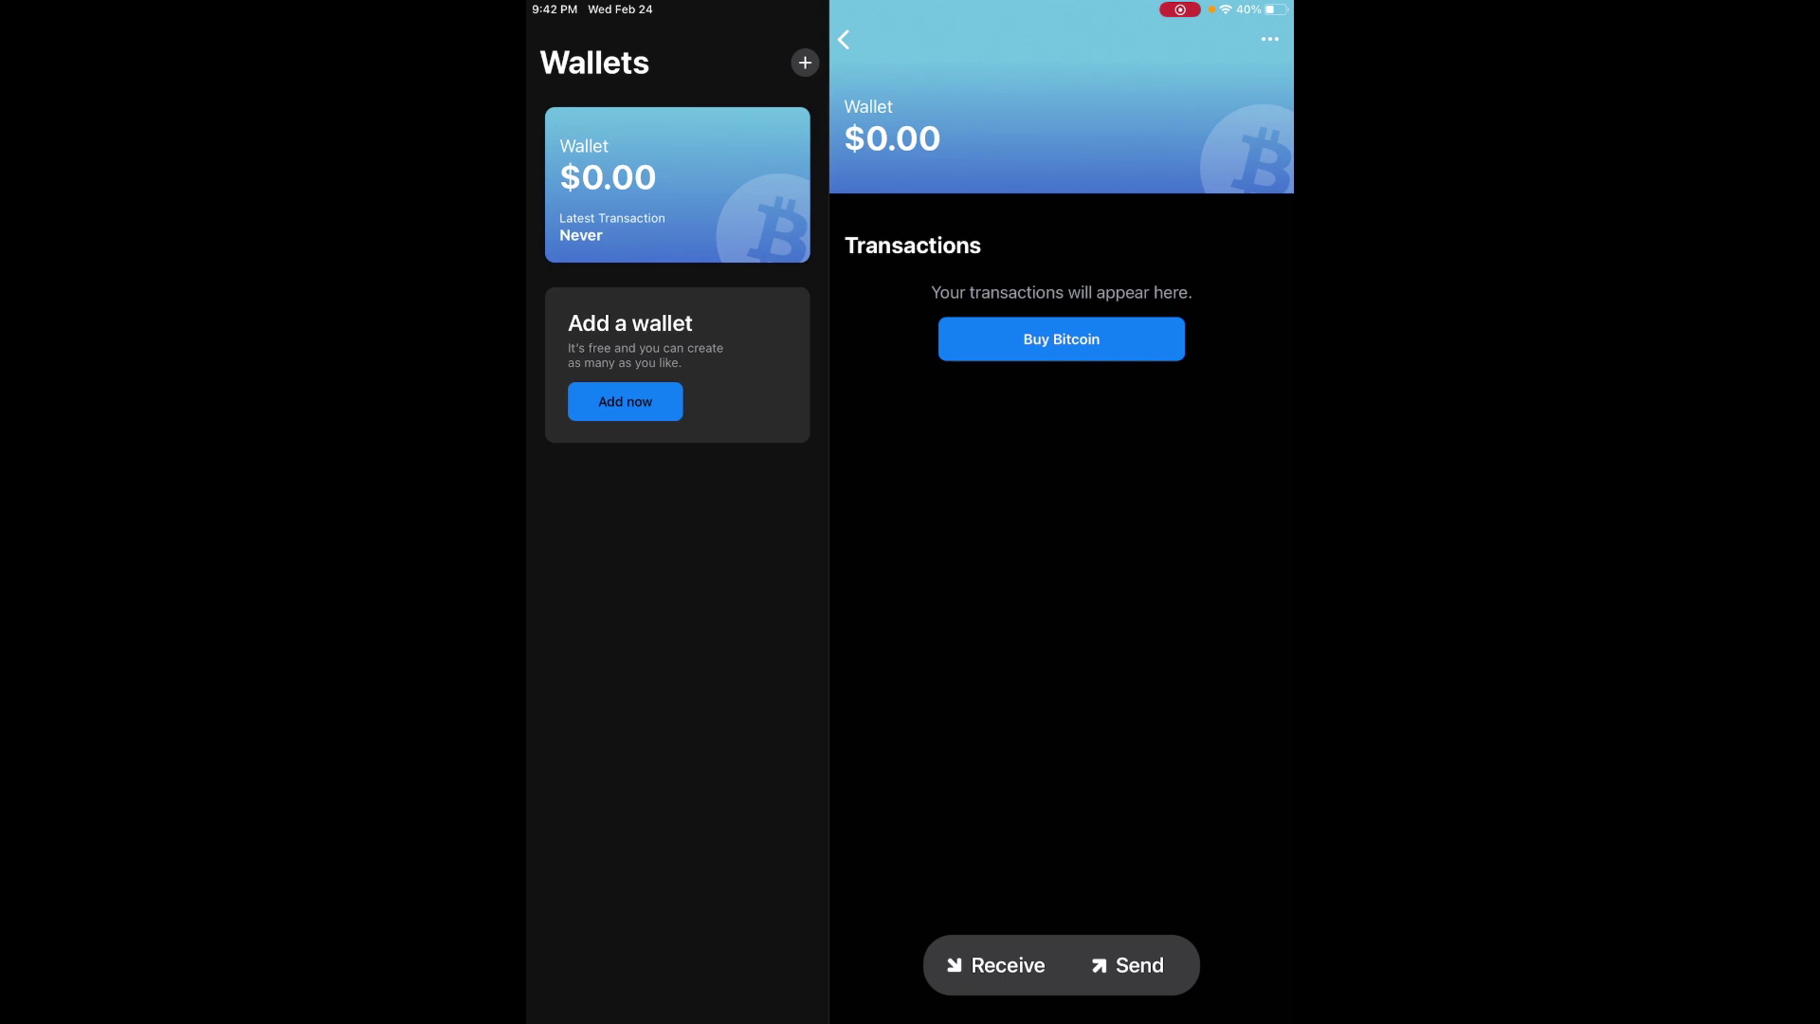
{"action": "left_click", "coordinate": [804, 63]}
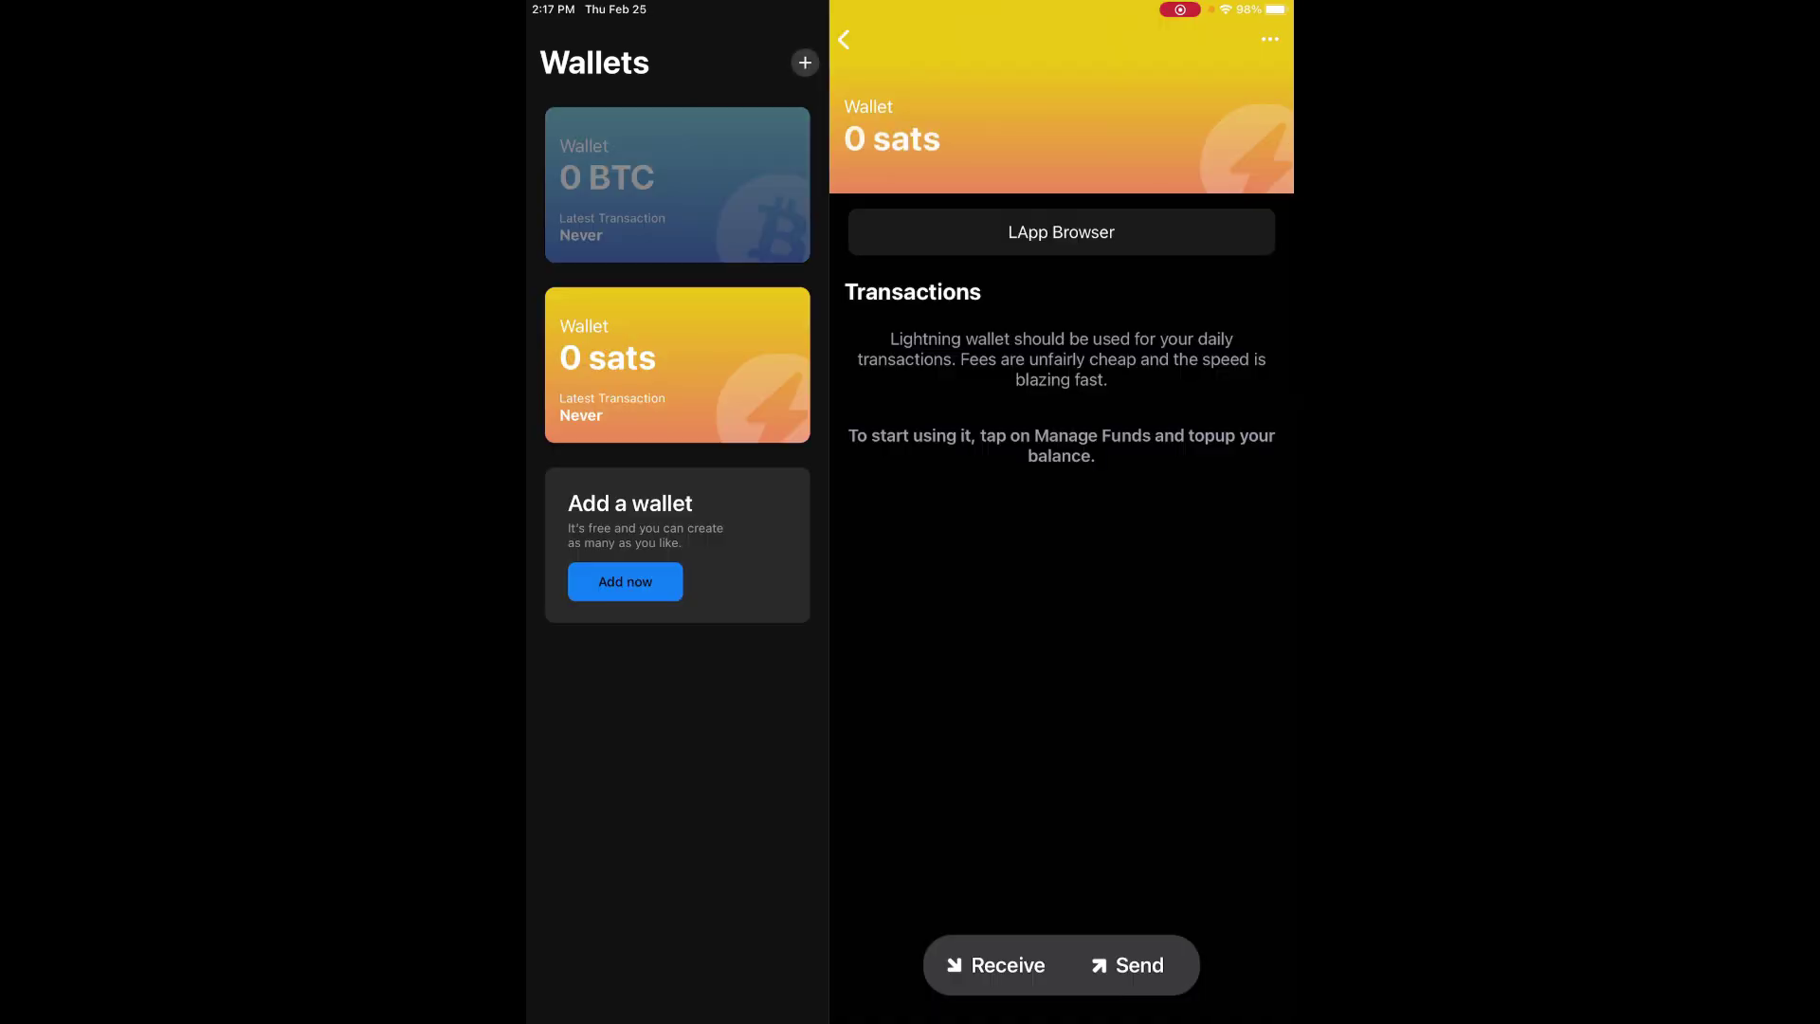
Open and close the Lightning wallet's Send screen, then cycle its balance units back to sats
{"action": "left_click", "coordinate": [1134, 963]}
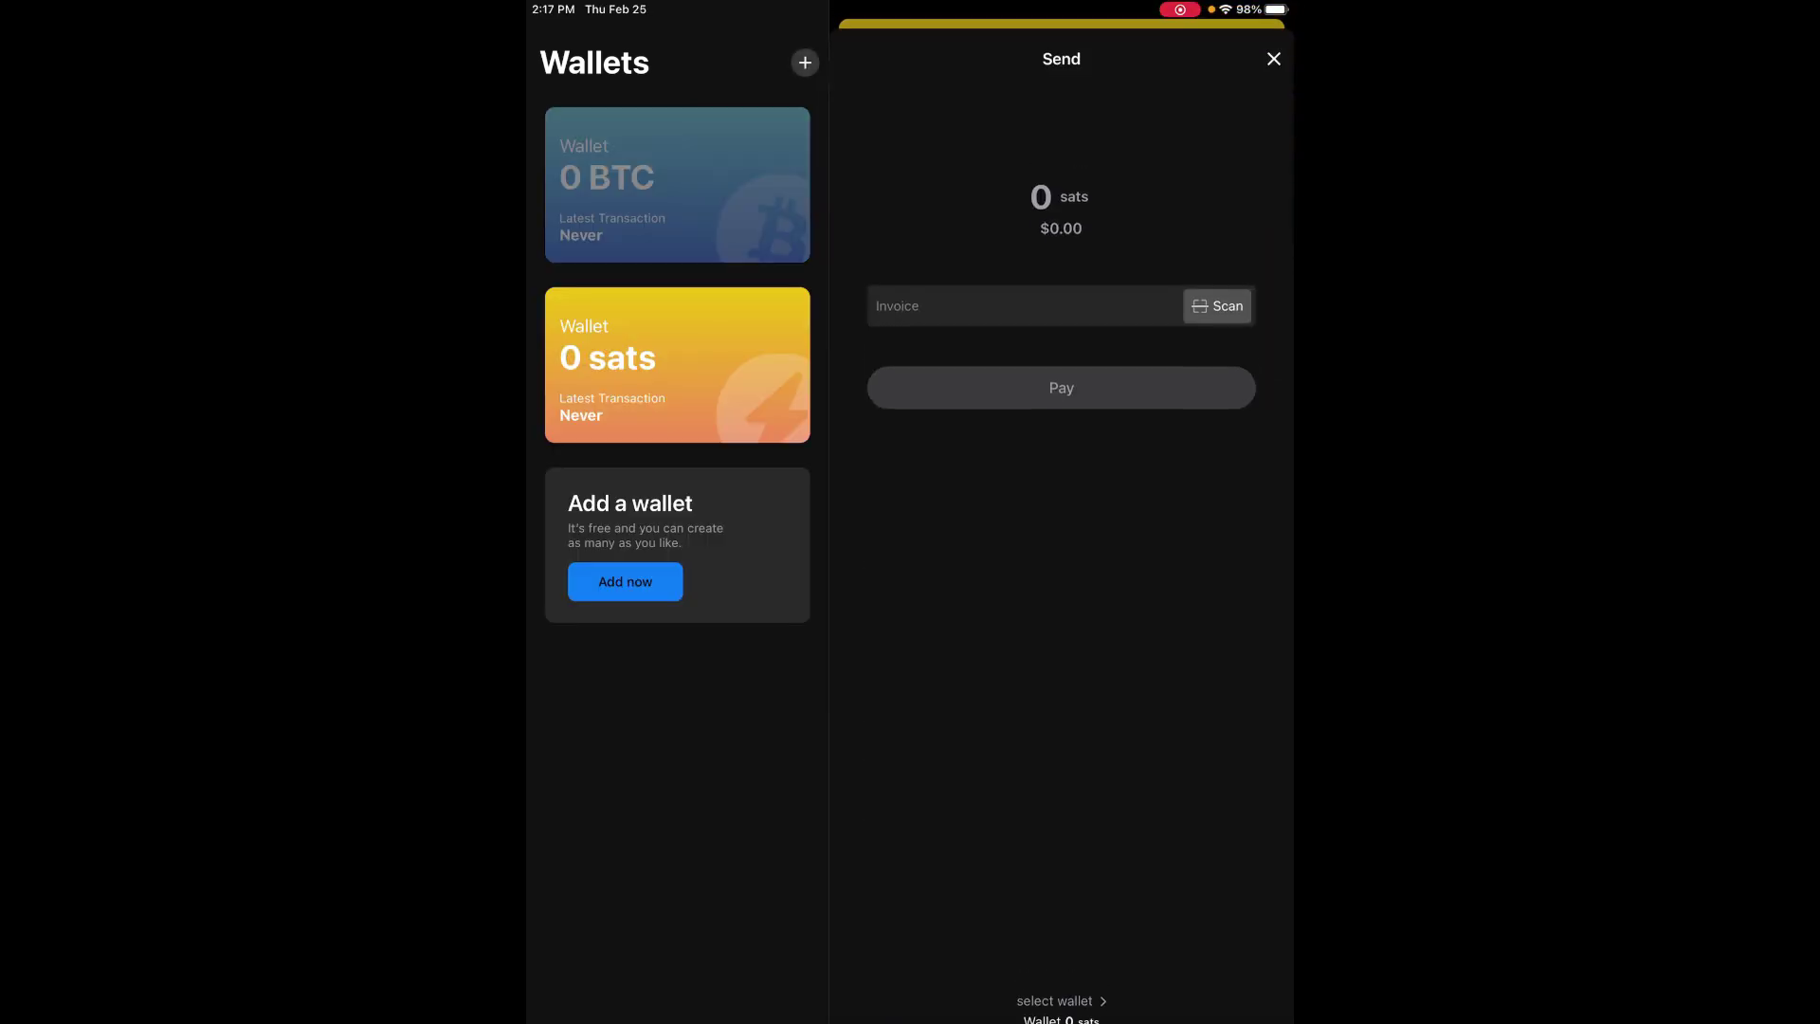
{"action": "left_click", "coordinate": [1273, 59]}
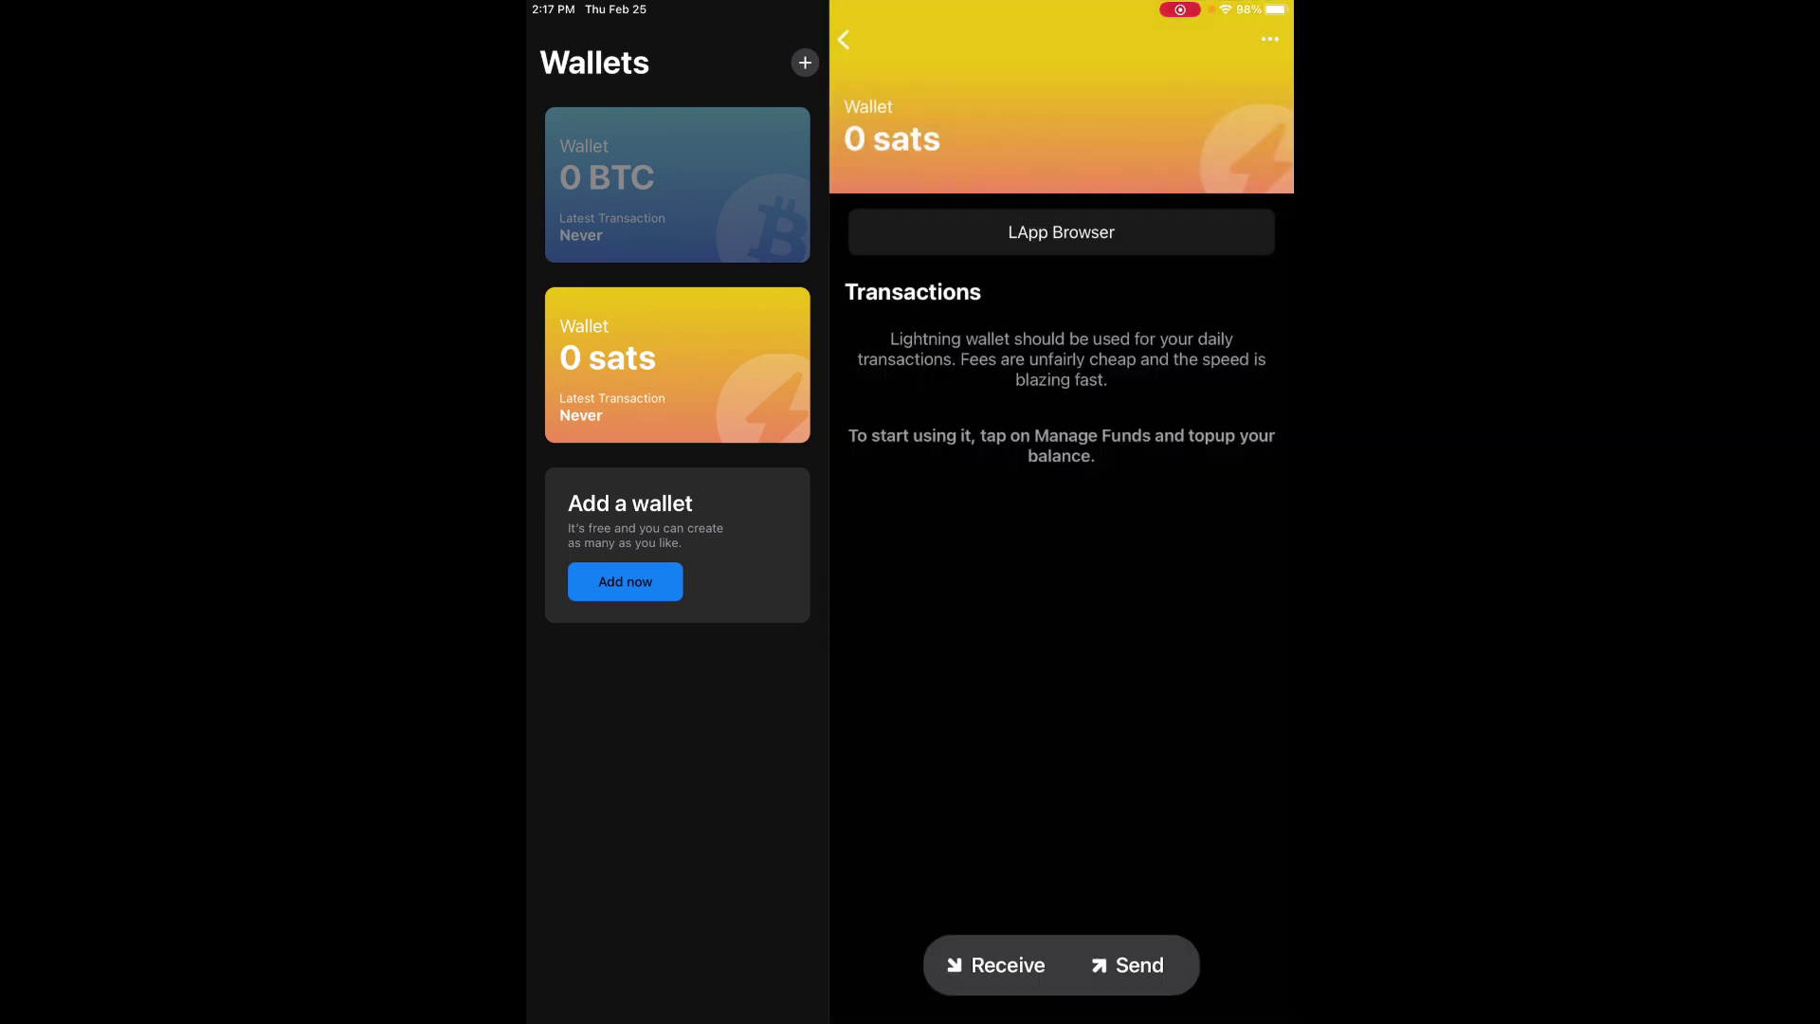
{"action": "left_click", "coordinate": [892, 140]}
{"action": "left_click", "coordinate": [892, 140]}
{"action": "left_click", "coordinate": [892, 139]}
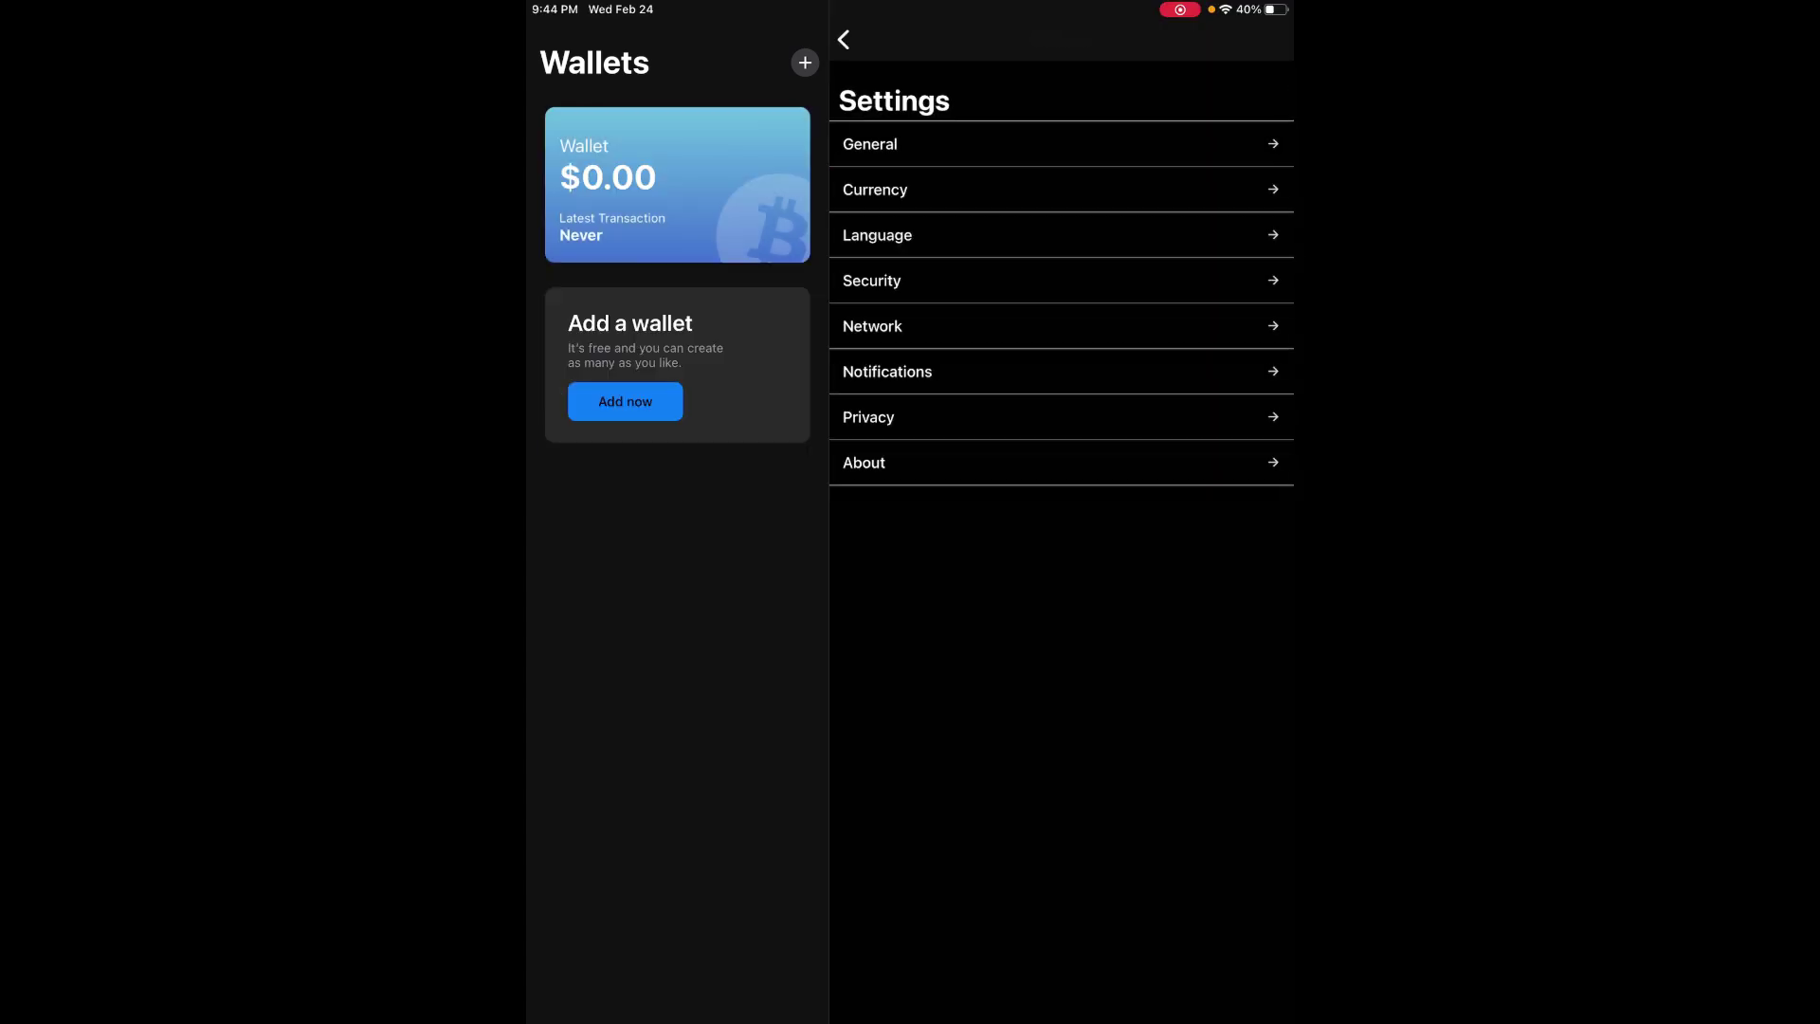
Browse the General and Currency settings, then open Security with encryption and password protection off
{"action": "left_click", "coordinate": [948, 143]}
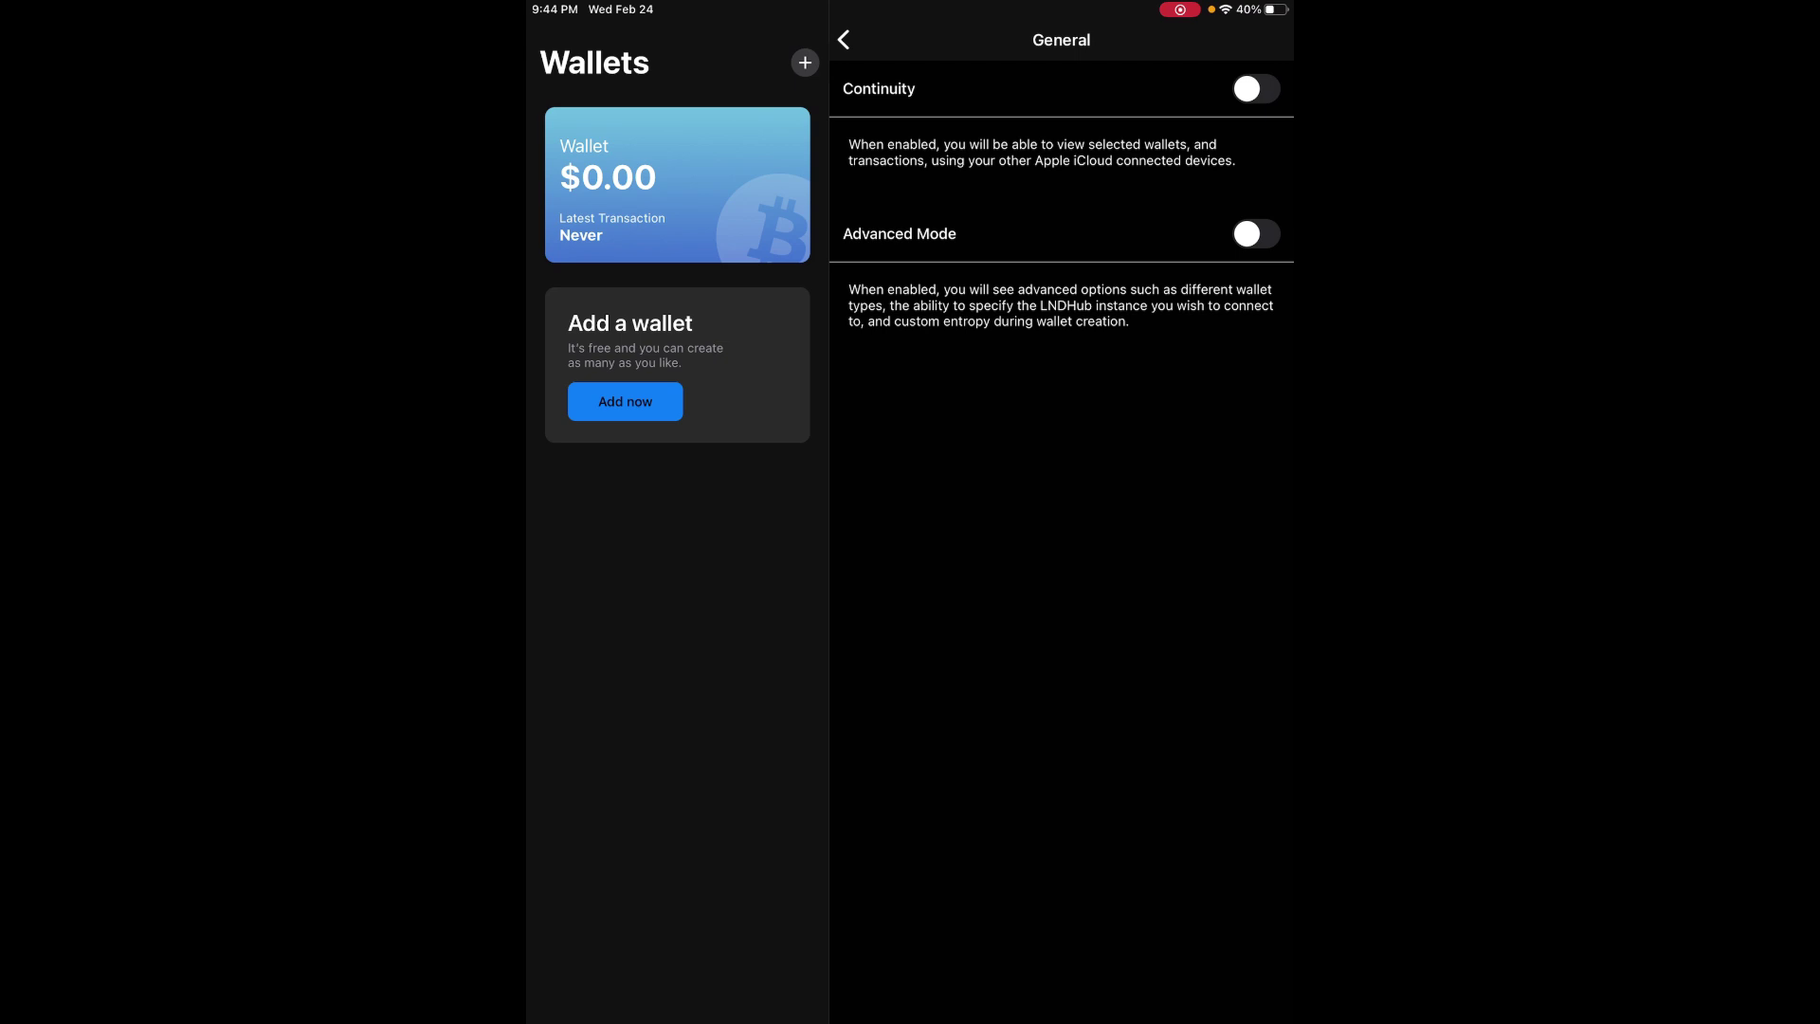
{"action": "left_click", "coordinate": [843, 39]}
{"action": "left_click", "coordinate": [948, 187]}
{"action": "left_click", "coordinate": [843, 39]}
{"action": "left_click", "coordinate": [948, 232]}
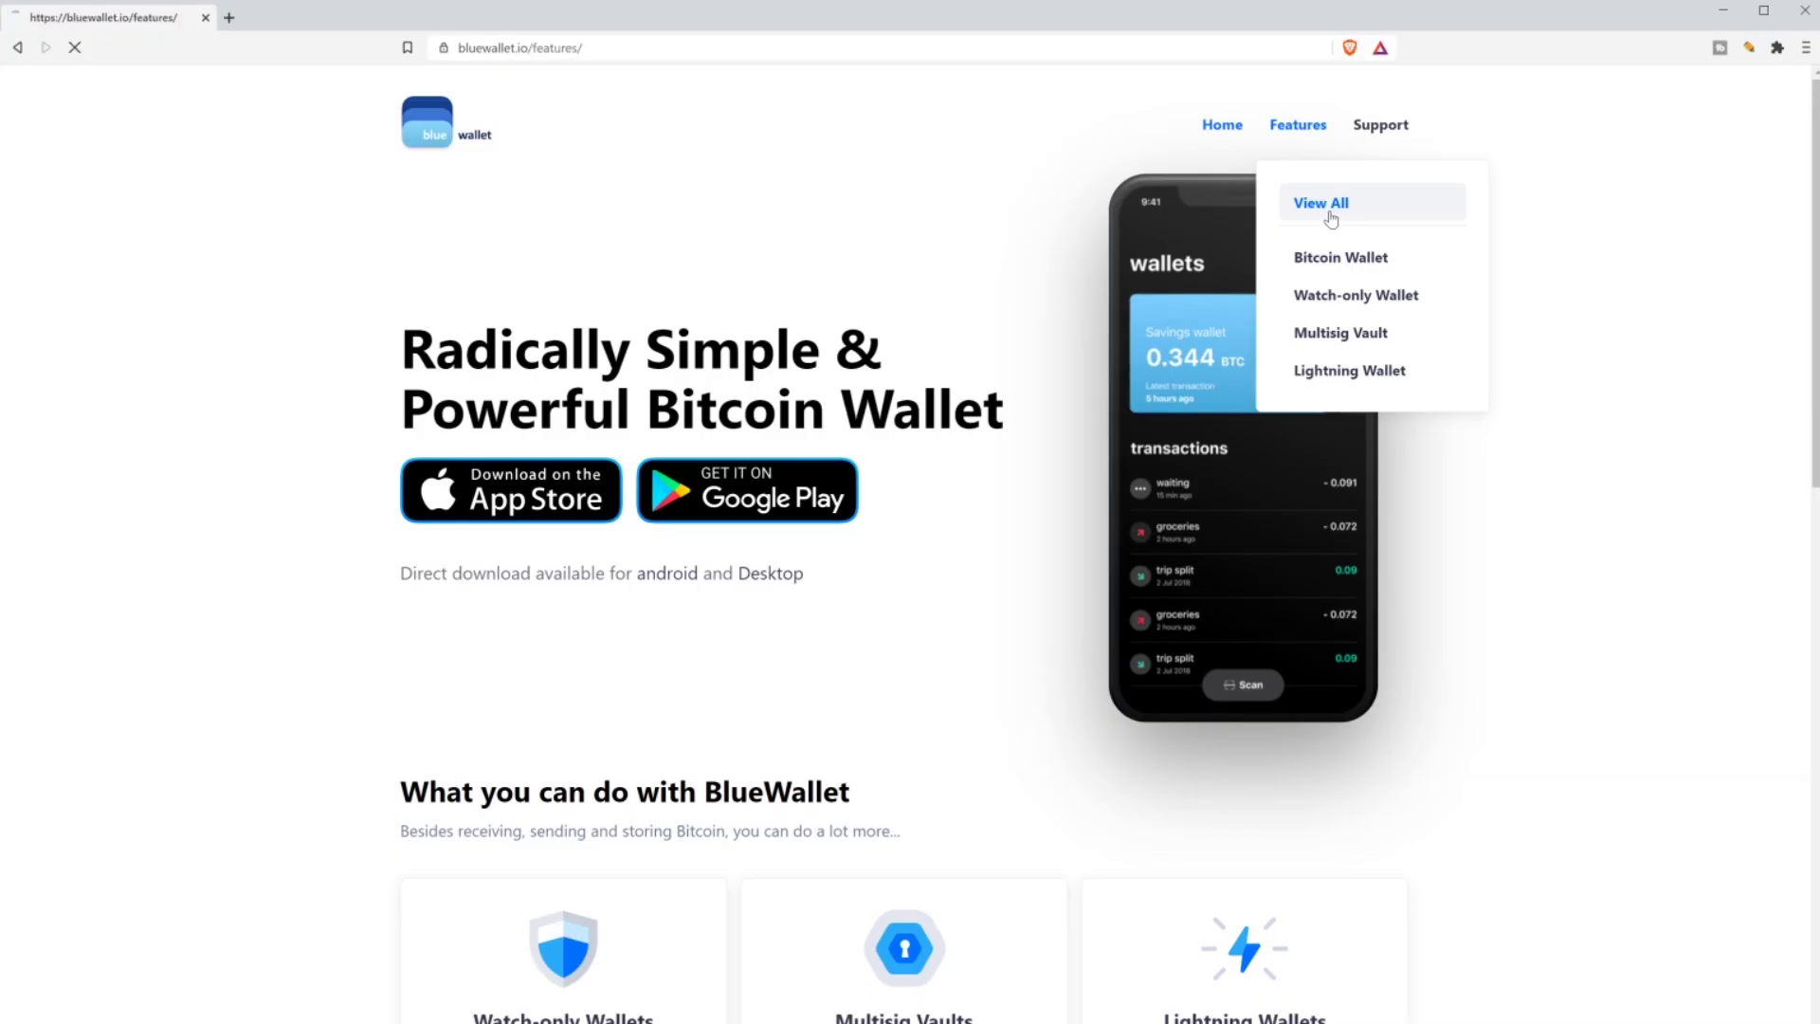
Scroll the features page past Multiple Wallets, Watch-only, Multisig Vault and Lightning to Plausible deniability
{"action": "scroll", "coordinate": [963, 499], "scroll_direction": "down", "scroll_amount": 3}
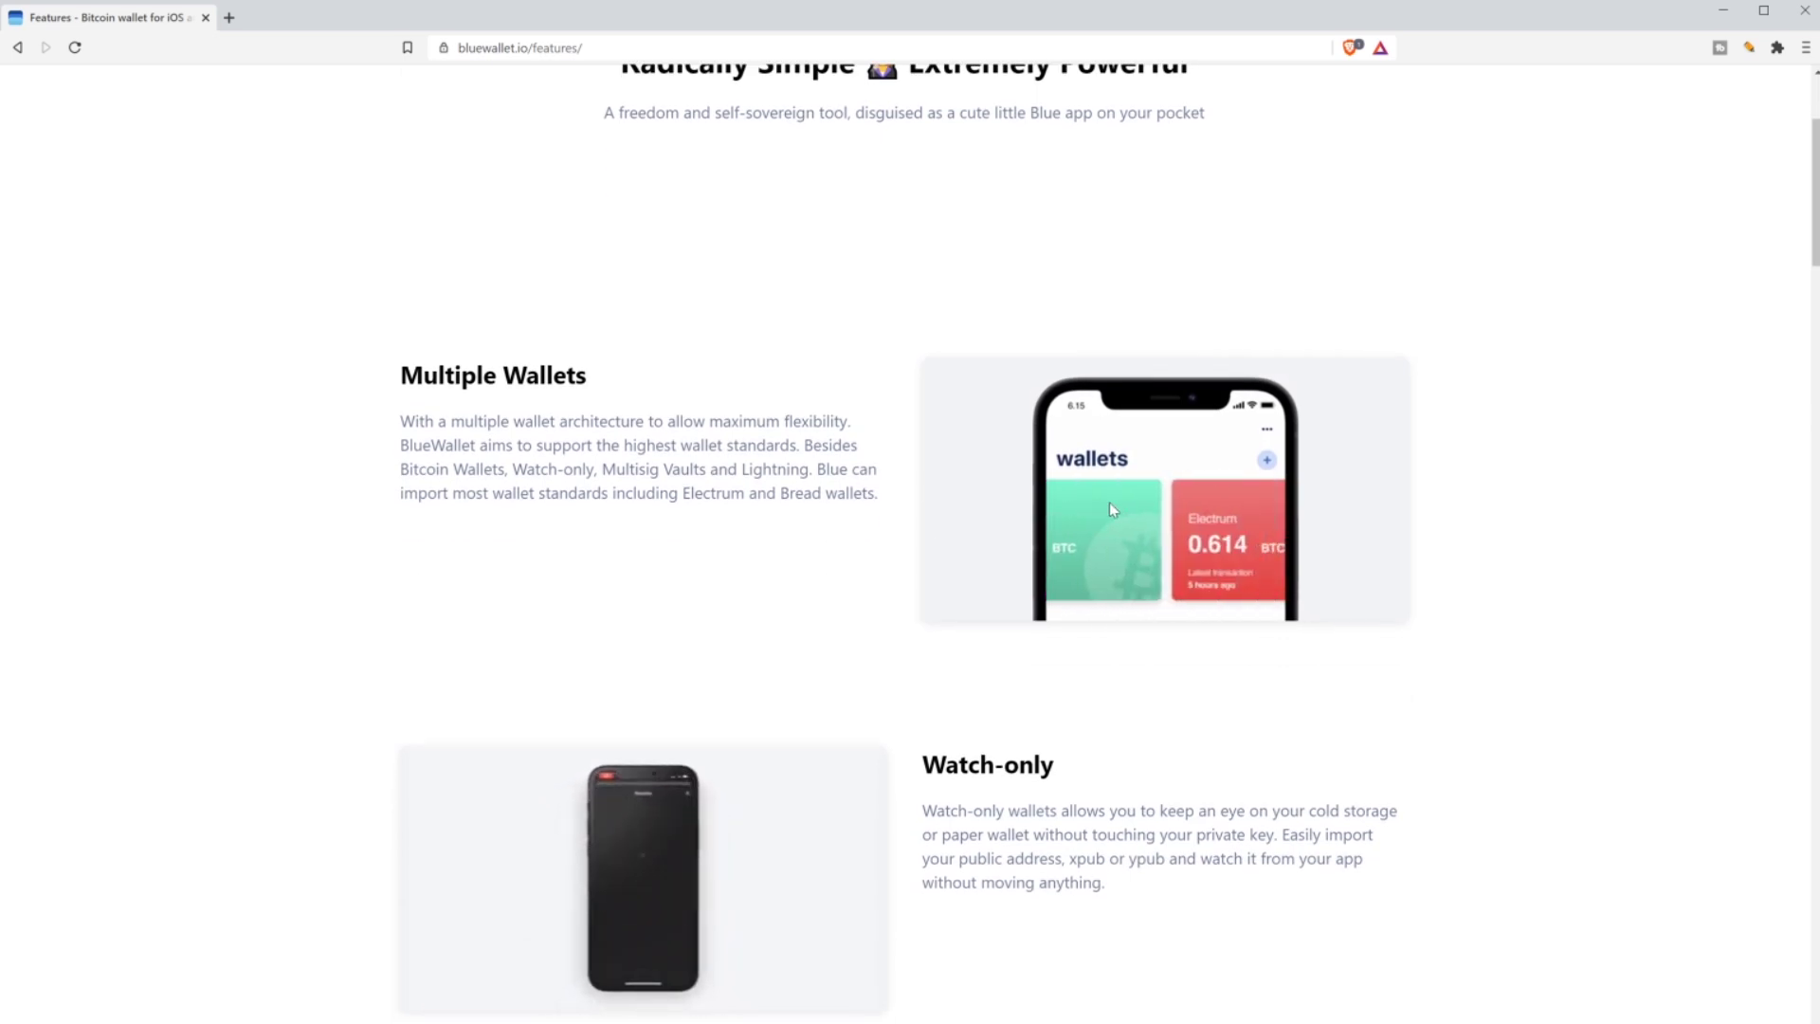
{"action": "scroll", "coordinate": [1092, 516], "scroll_direction": "down", "scroll_amount": 5}
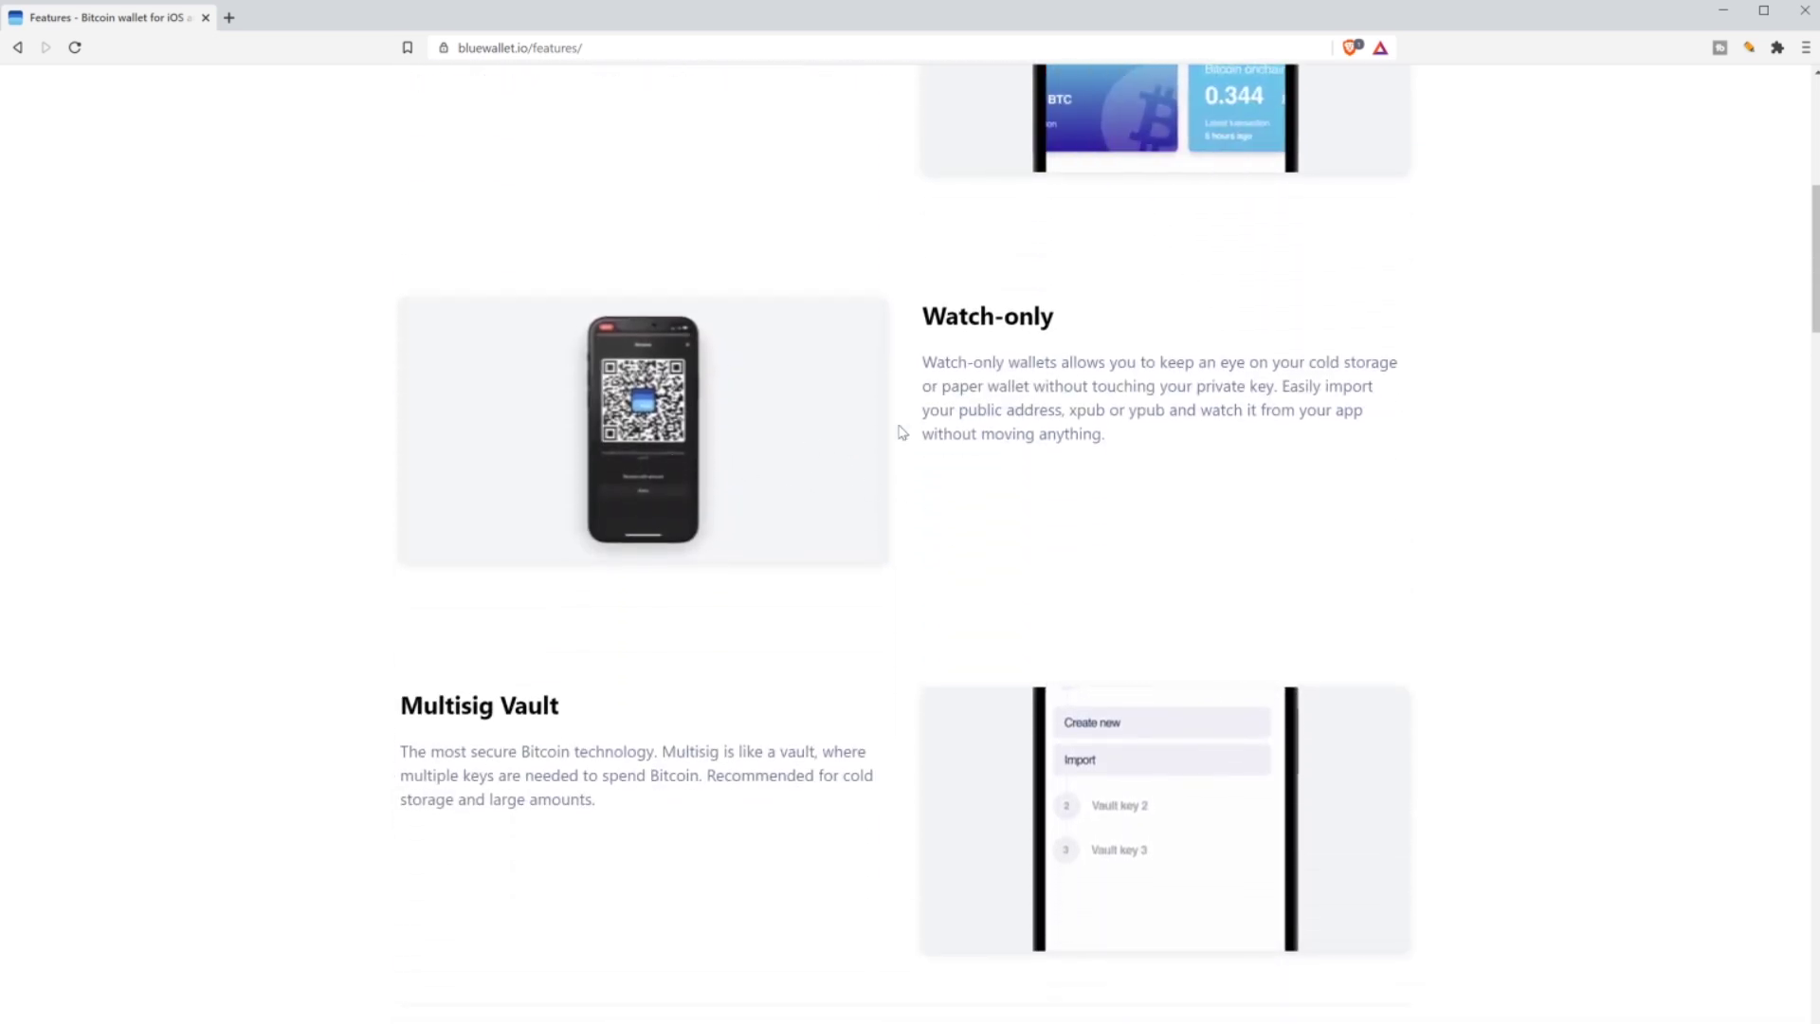
{"action": "scroll", "coordinate": [934, 429], "scroll_direction": "up", "scroll_amount": 3}
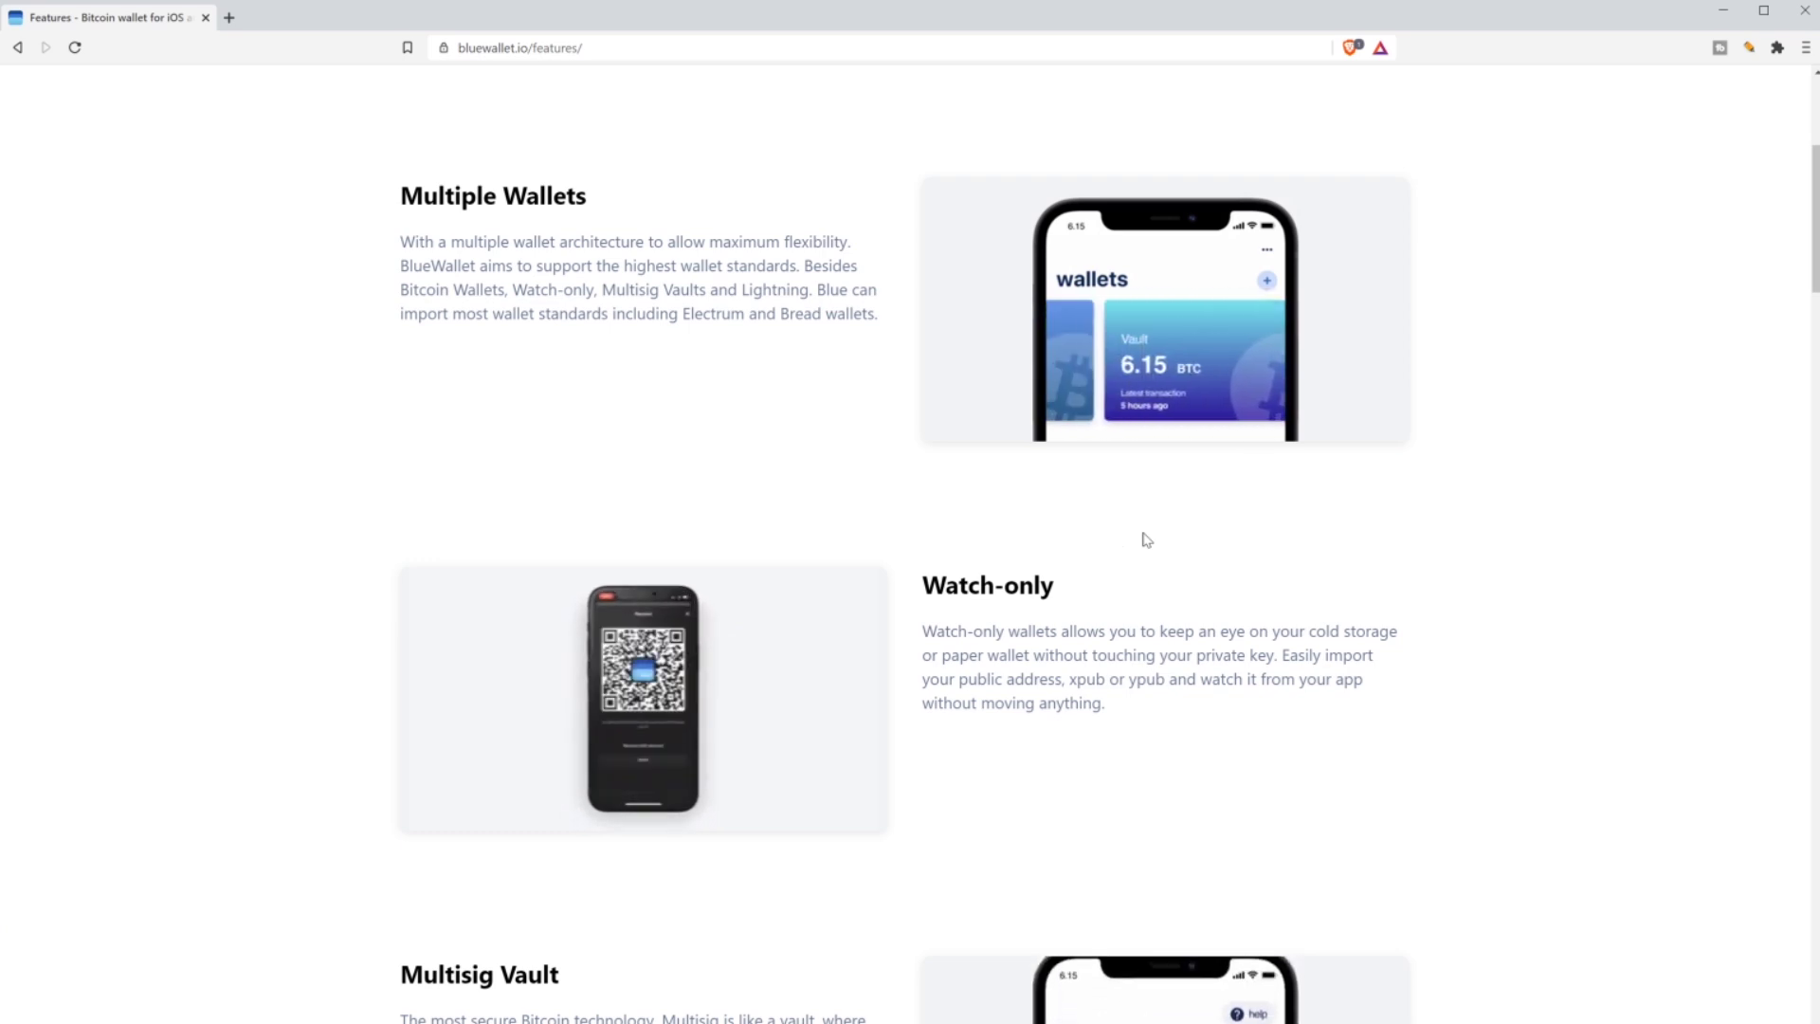
{"action": "scroll", "coordinate": [1147, 540], "scroll_direction": "down", "scroll_amount": 10}
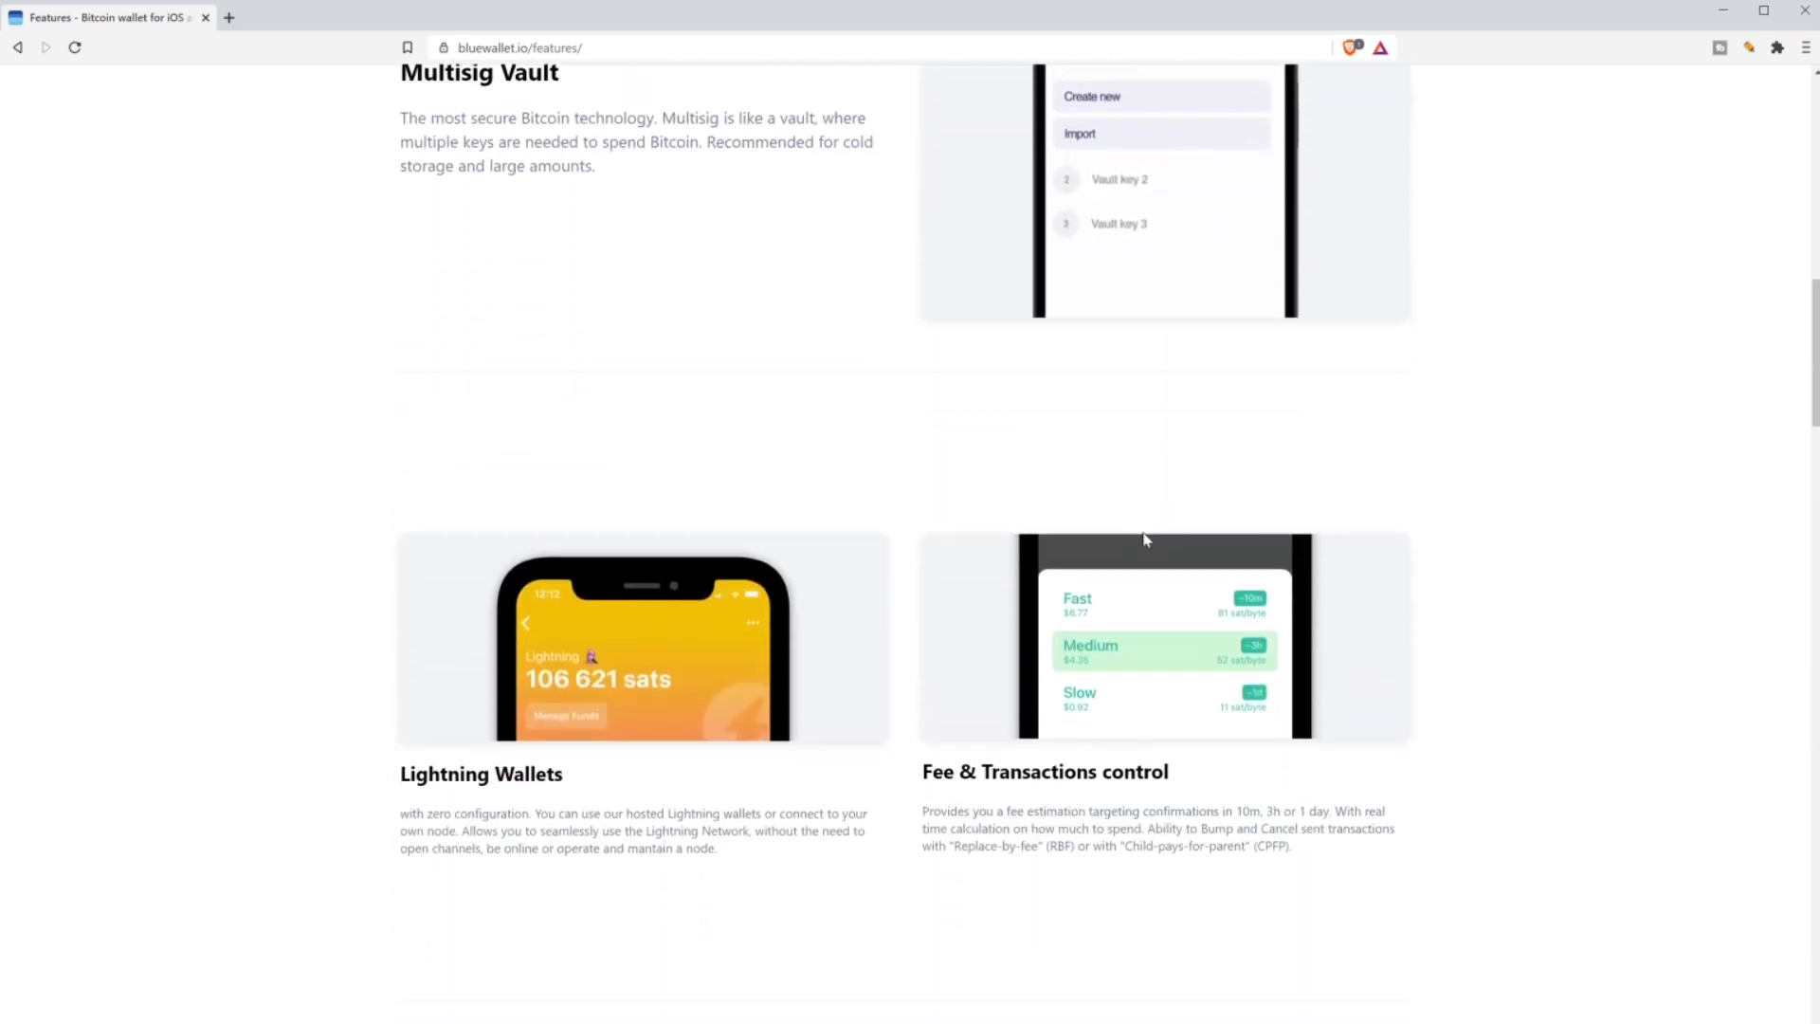
{"action": "scroll", "coordinate": [1147, 539], "scroll_direction": "up", "scroll_amount": 3}
{"action": "scroll", "coordinate": [1147, 539], "scroll_direction": "down", "scroll_amount": 10}
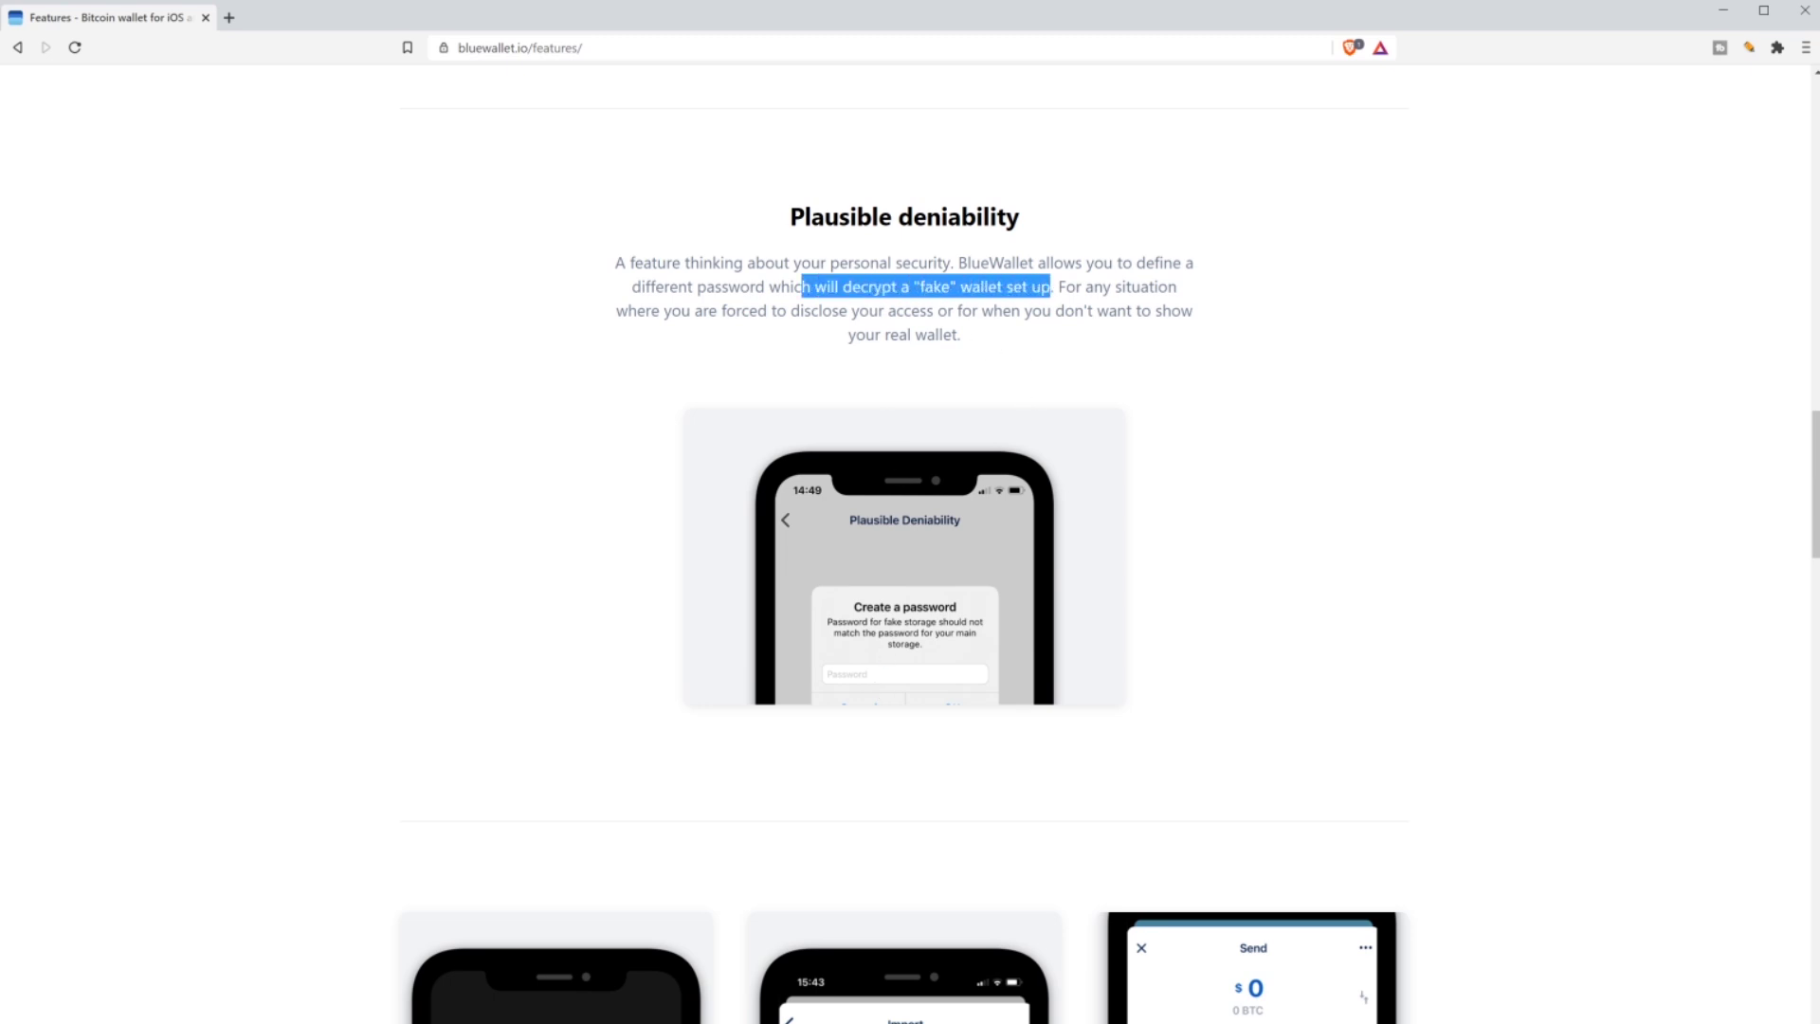
Highlight the fake-wallet password sentence under Plausible deniability, then scroll to the Coin Control and Payjoin grid
{"action": "left_click_drag", "start_coordinate": [1202, 290], "coordinate": [1181, 311]}
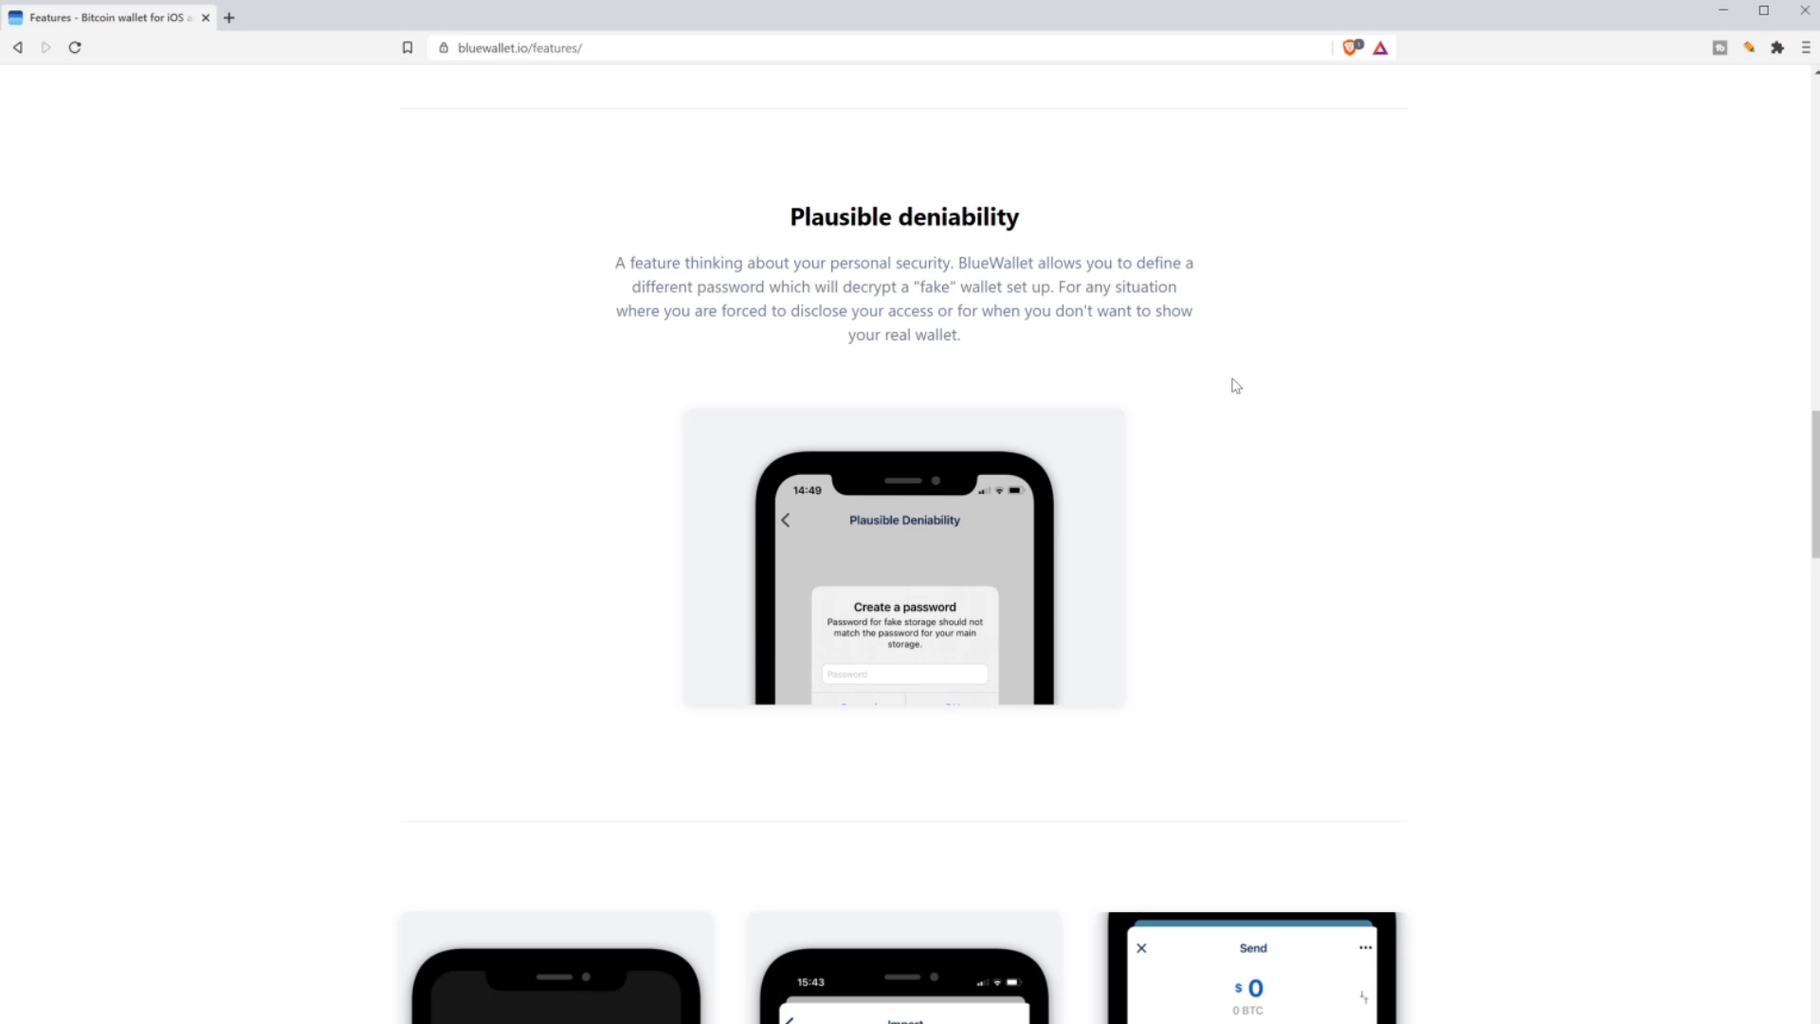
{"action": "scroll", "coordinate": [926, 410], "scroll_direction": "down", "scroll_amount": 15}
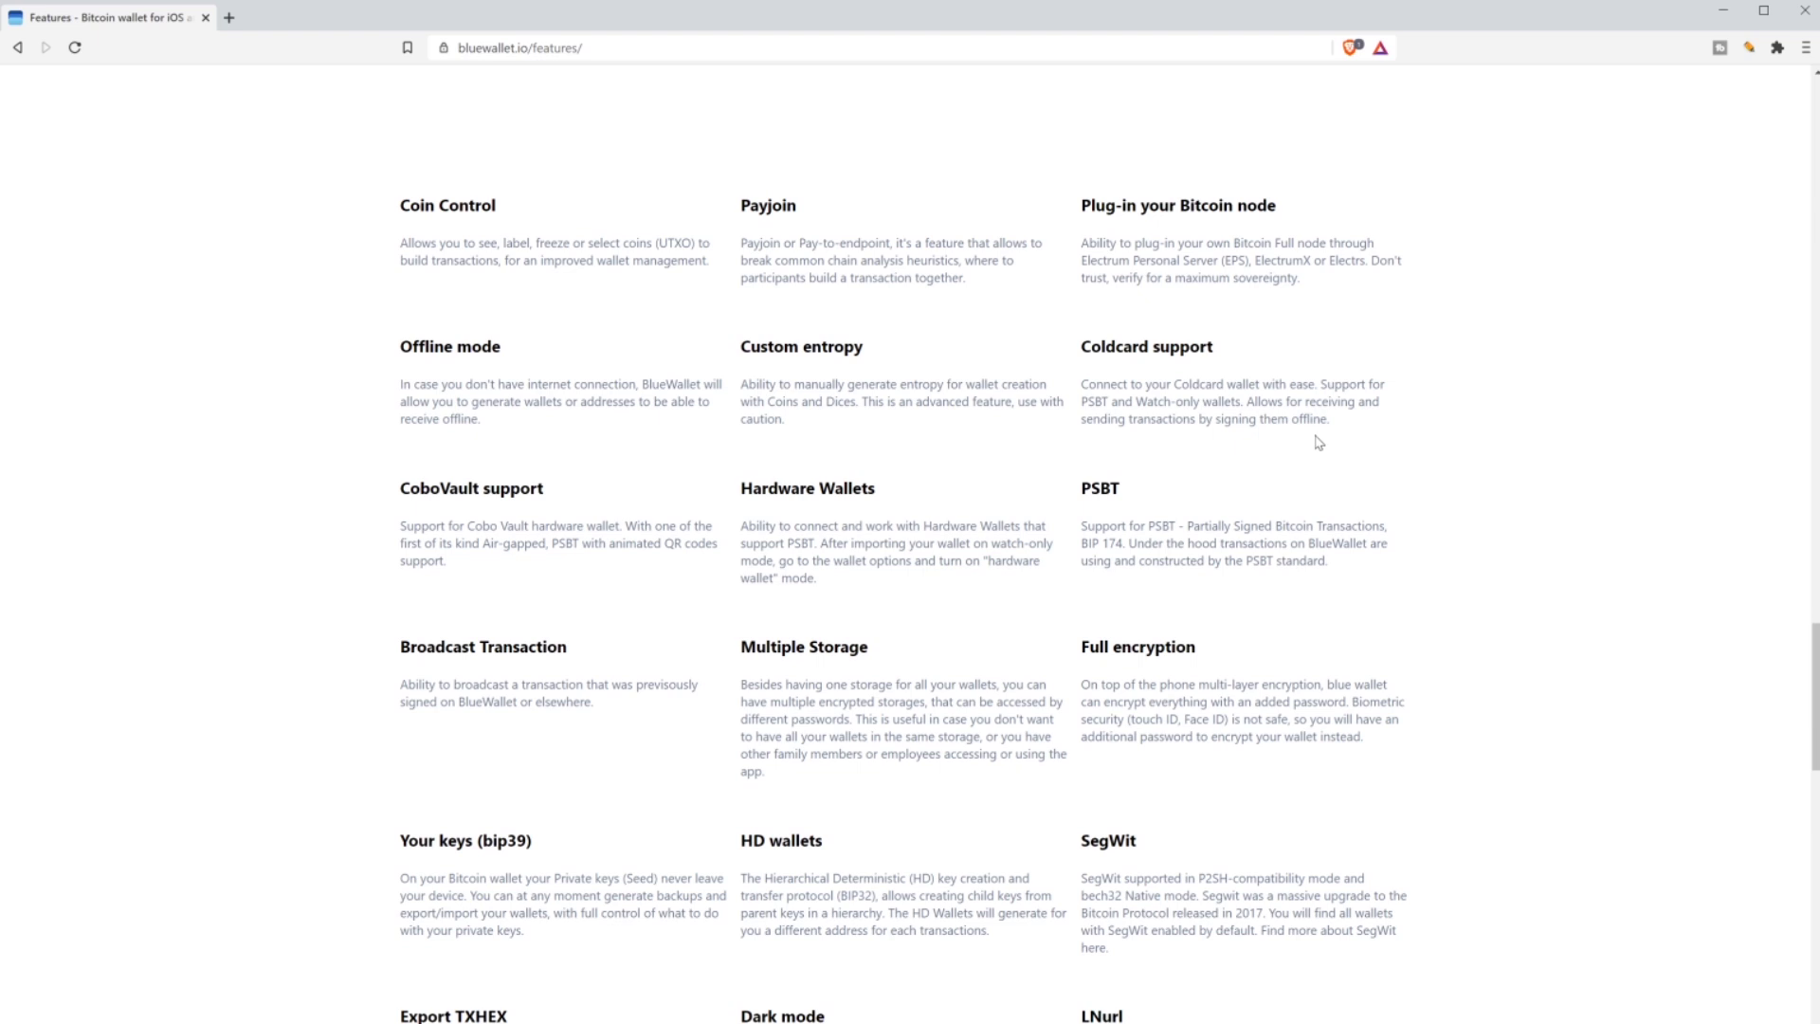
Scroll past Open Source and Multi-language to the footer with email signup and Twitter, Telegram, Github links
{"action": "scroll", "coordinate": [1319, 442], "scroll_direction": "down", "scroll_amount": 8}
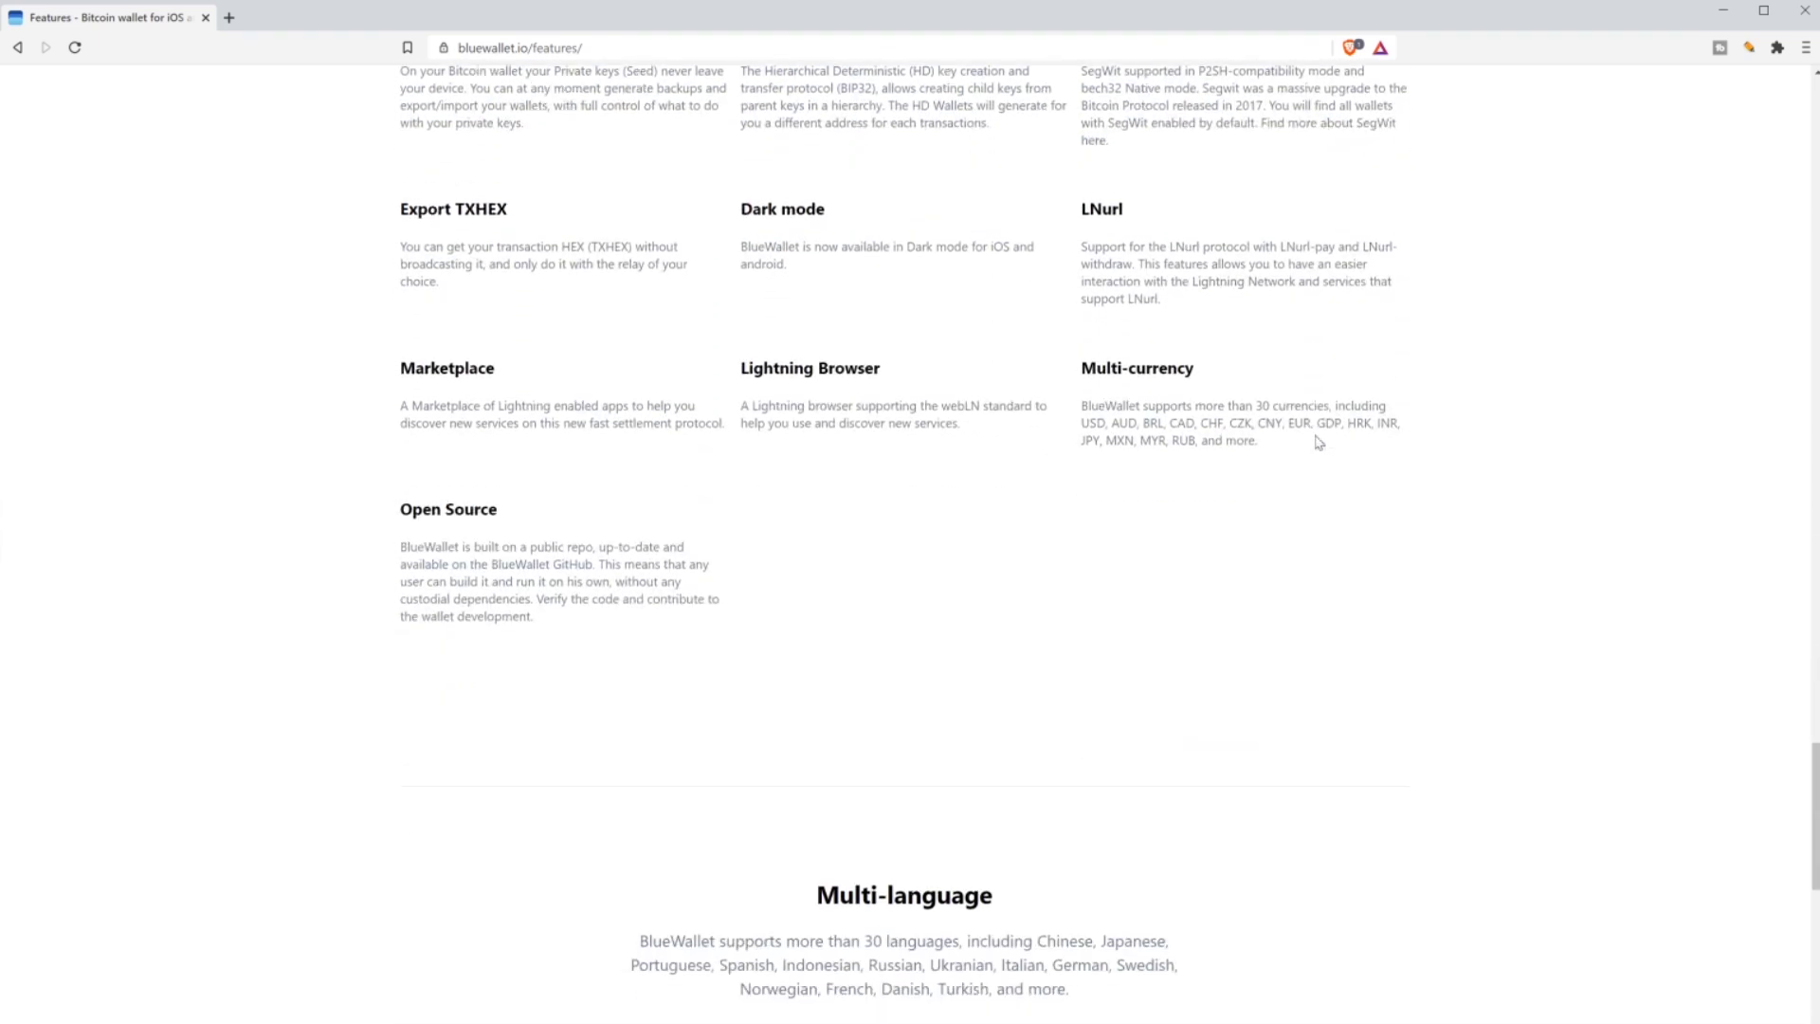
{"action": "scroll", "coordinate": [1319, 443], "scroll_direction": "down", "scroll_amount": 1}
{"action": "scroll", "coordinate": [1320, 450], "scroll_direction": "down", "scroll_amount": 8}
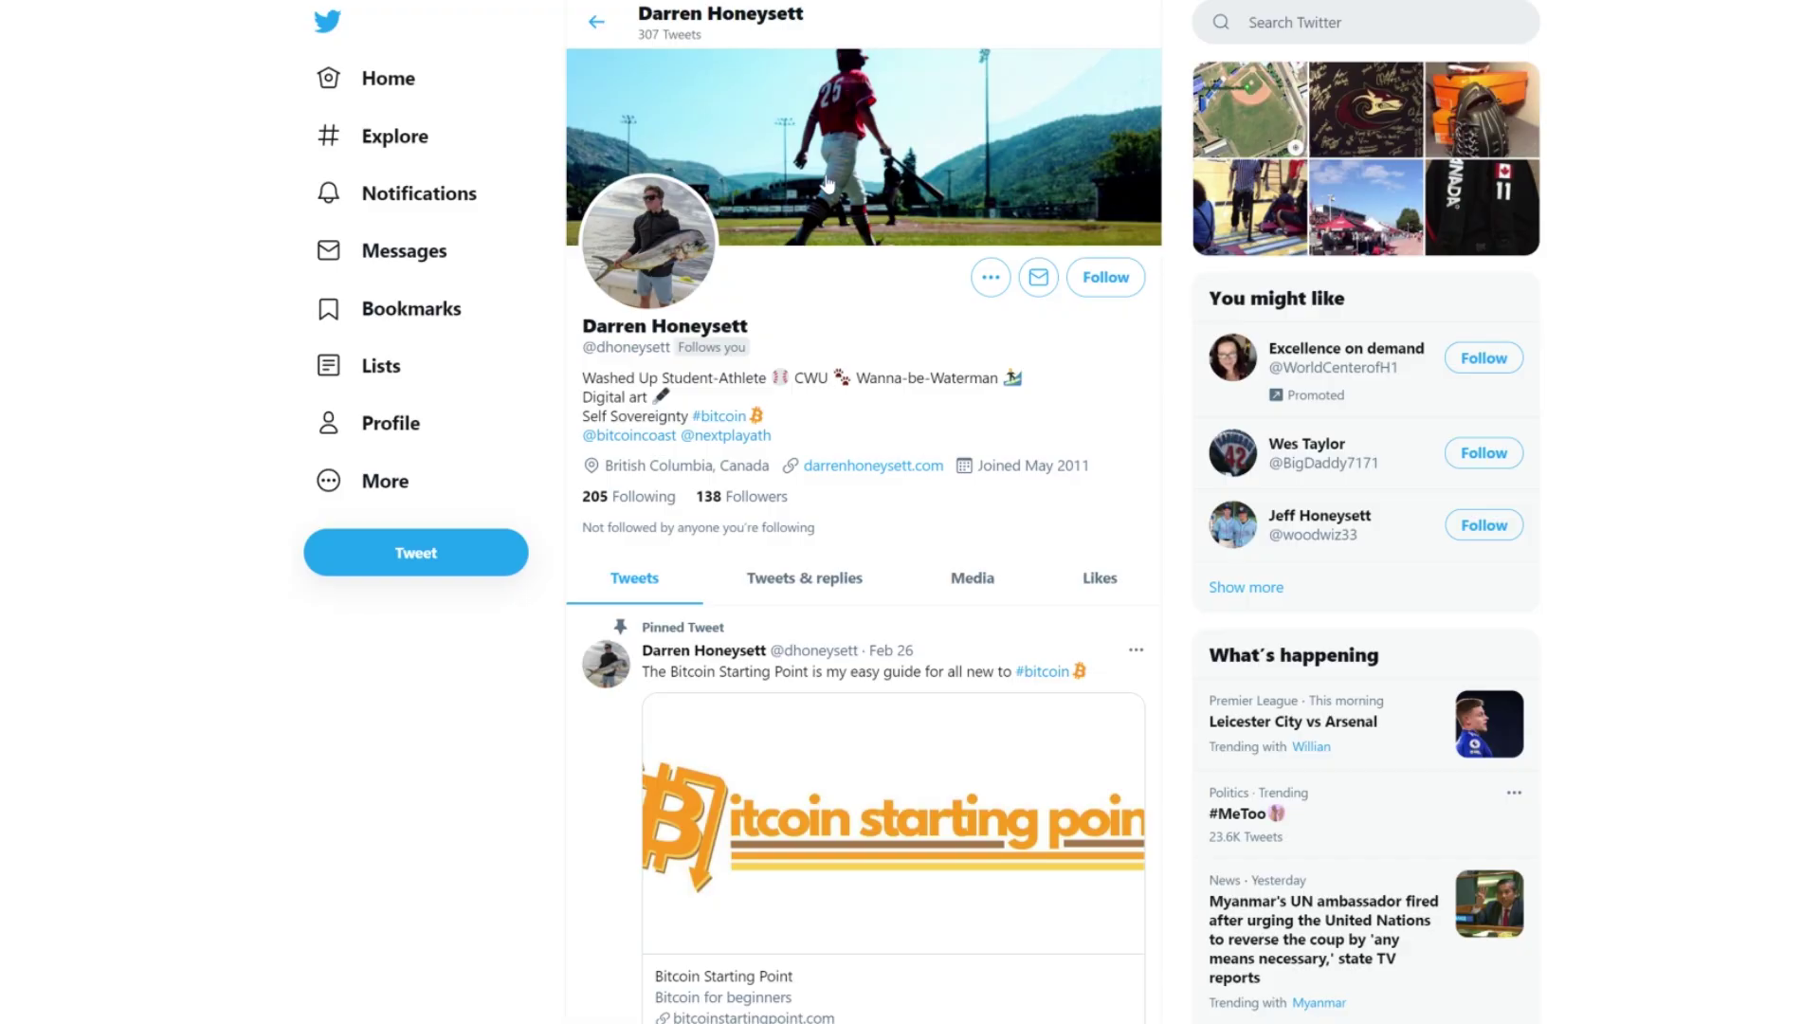
Scroll the Twitter profile down to the pinned Bitcoin Starting Point tweet
{"action": "scroll", "coordinate": [827, 183], "scroll_direction": "down", "scroll_amount": 4}
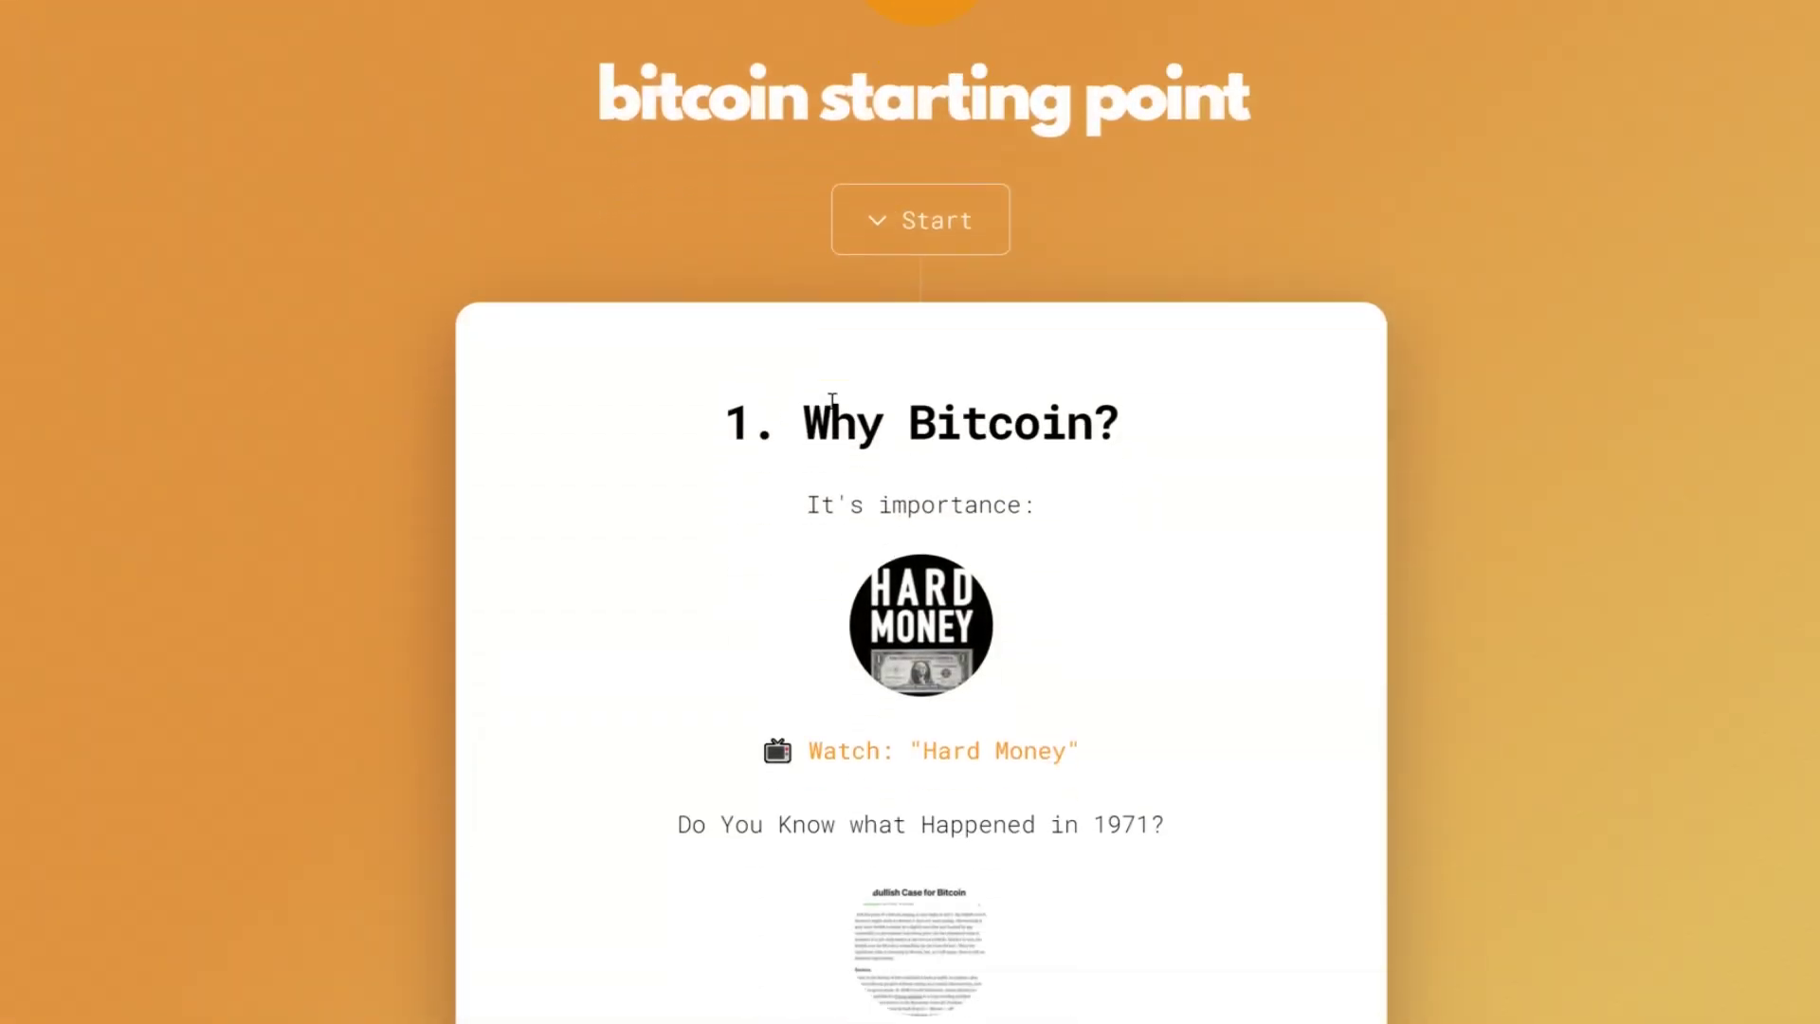
Scroll the Bitcoin Starting Point guide through Why Bitcoin, What Is Bitcoin and Buying Bitcoin
{"action": "scroll", "coordinate": [829, 399], "scroll_direction": "down", "scroll_amount": 18}
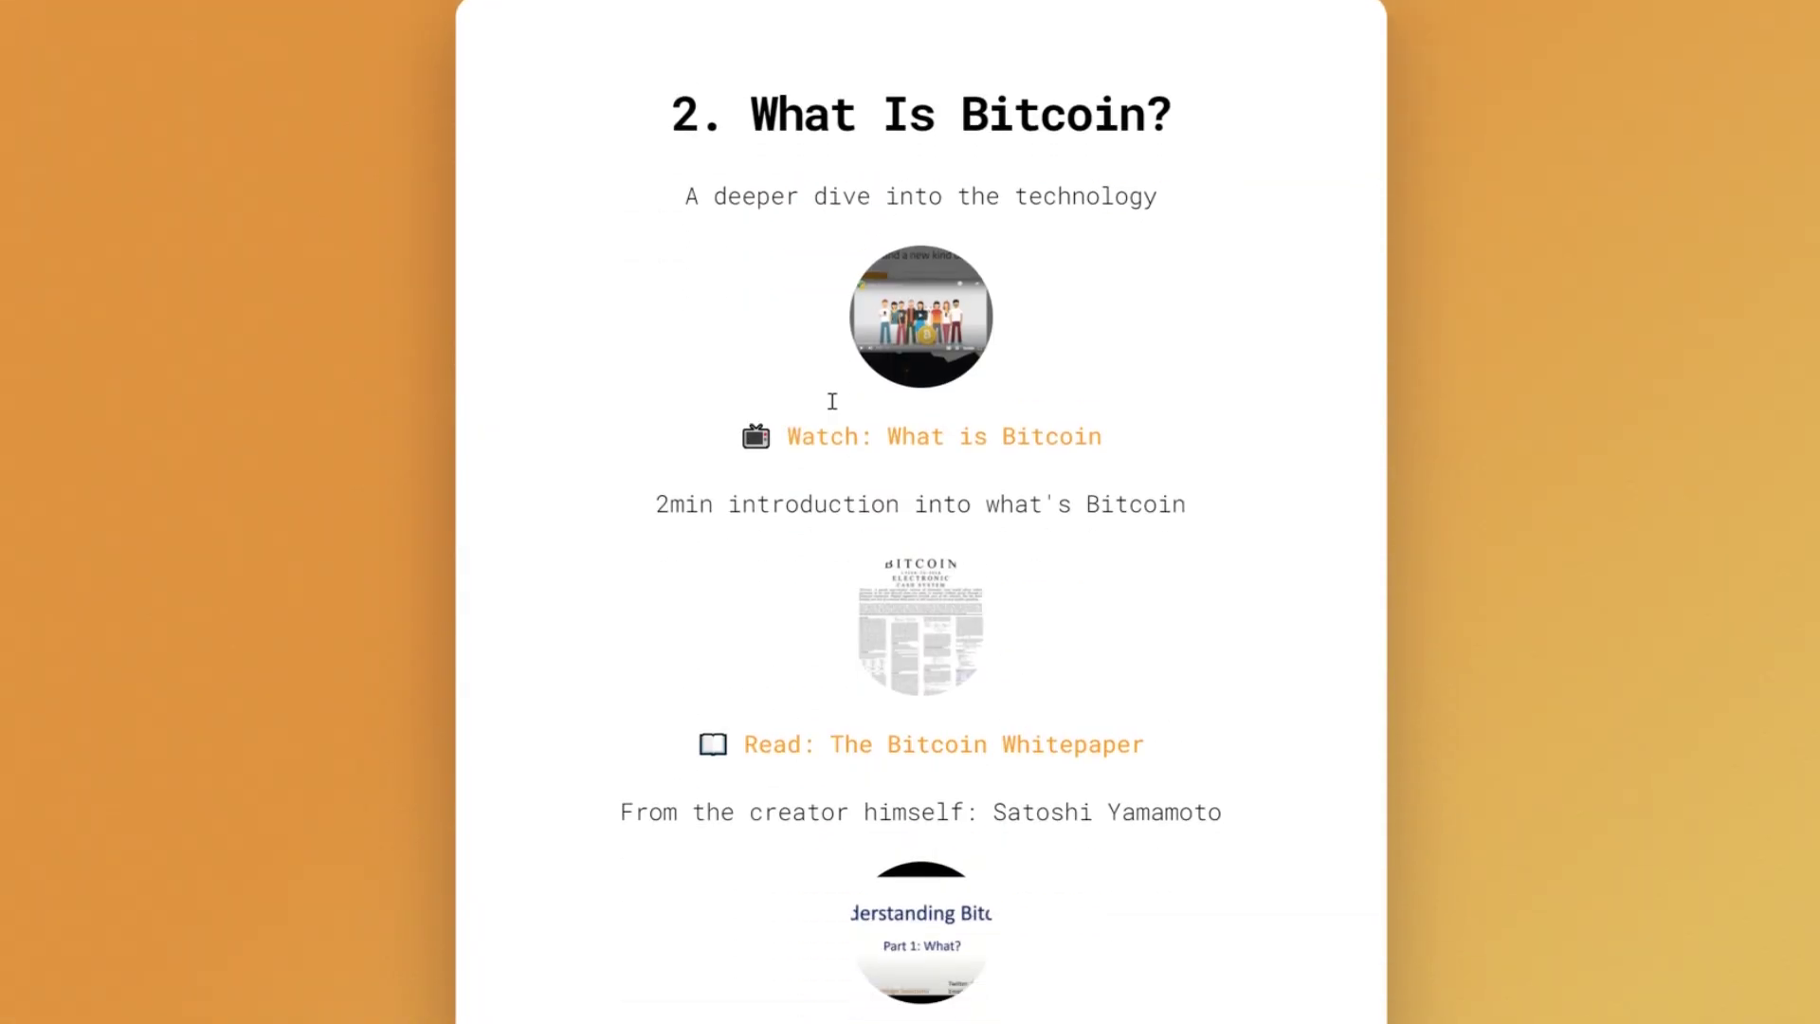
{"action": "scroll", "coordinate": [832, 401], "scroll_direction": "down", "scroll_amount": 20}
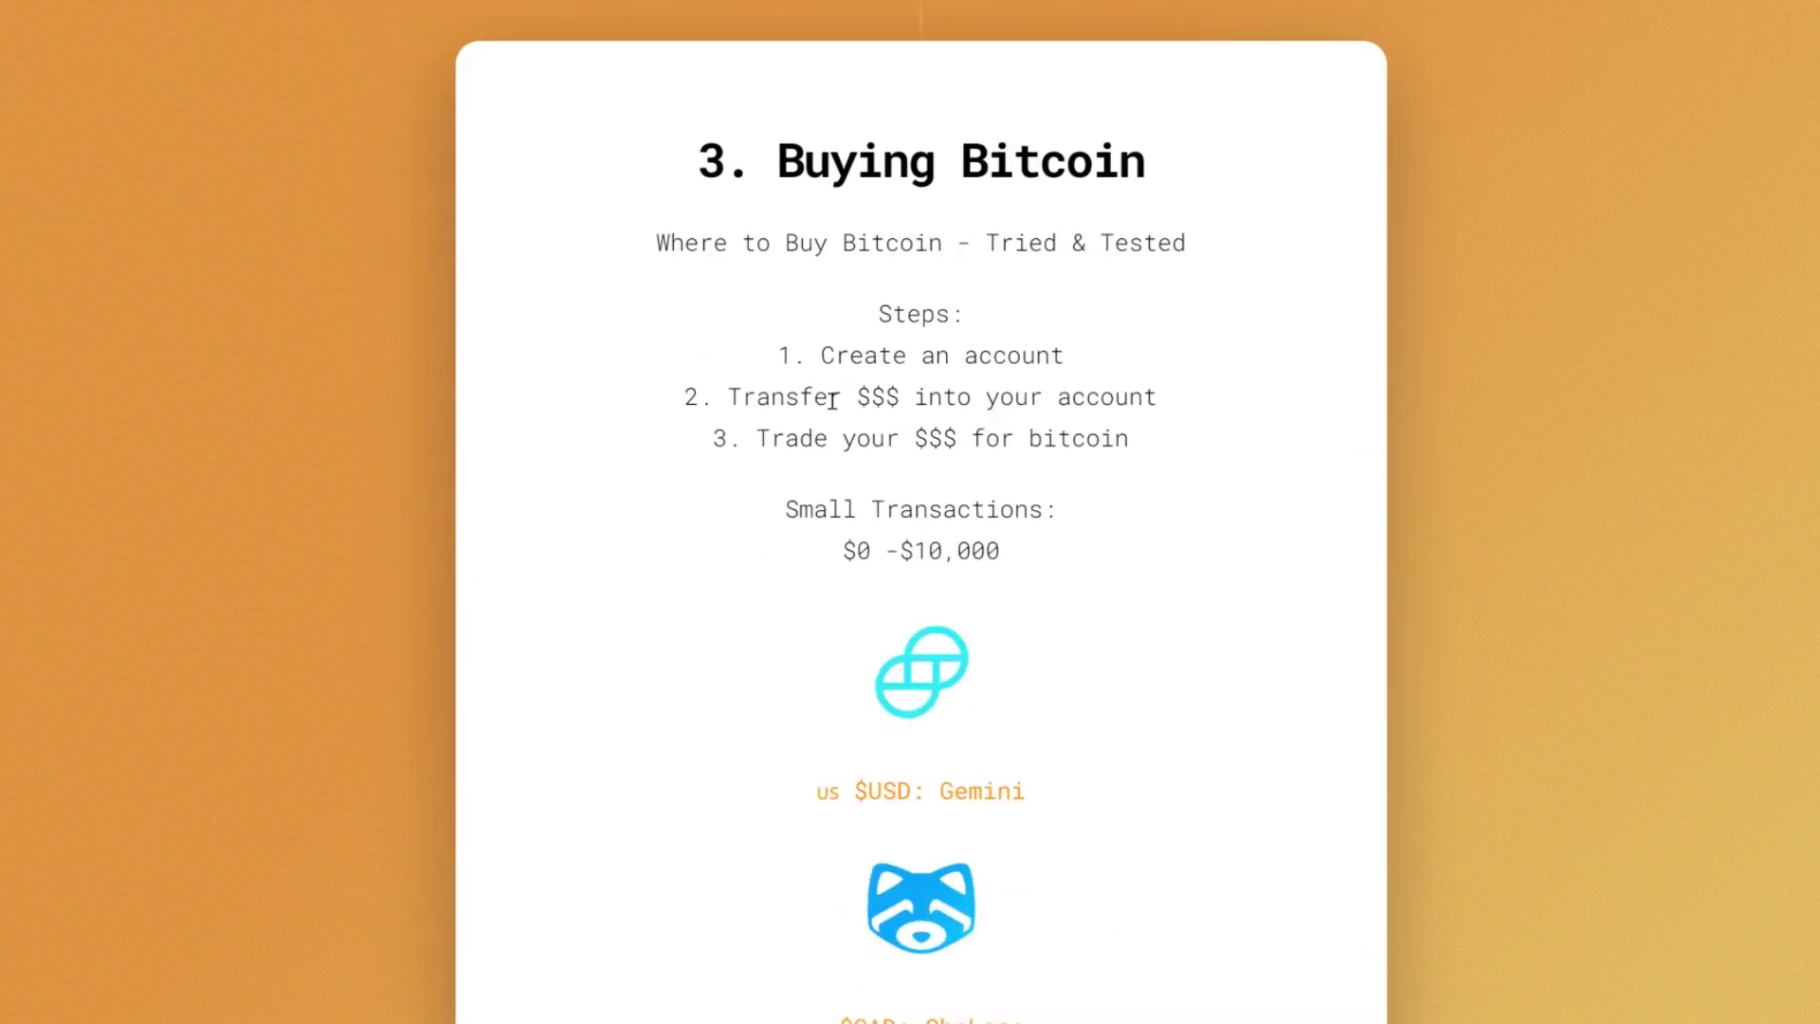
{"action": "scroll", "coordinate": [833, 401], "scroll_direction": "down", "scroll_amount": 16}
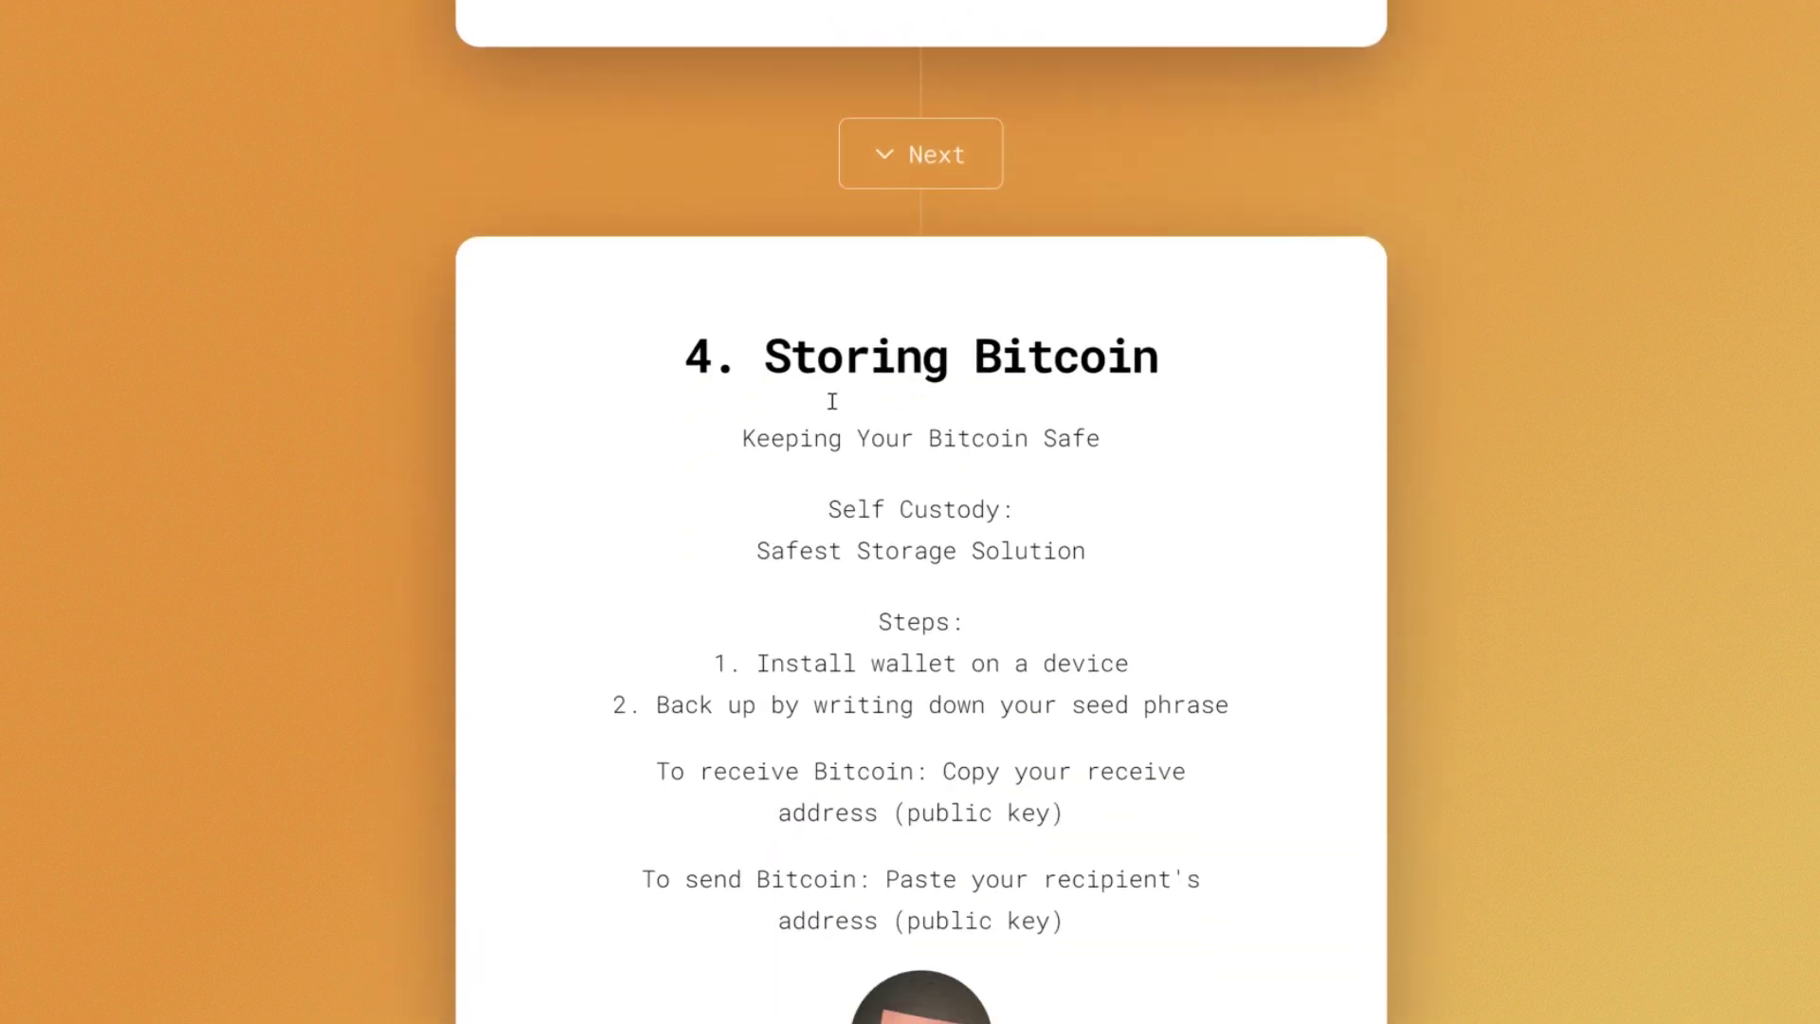